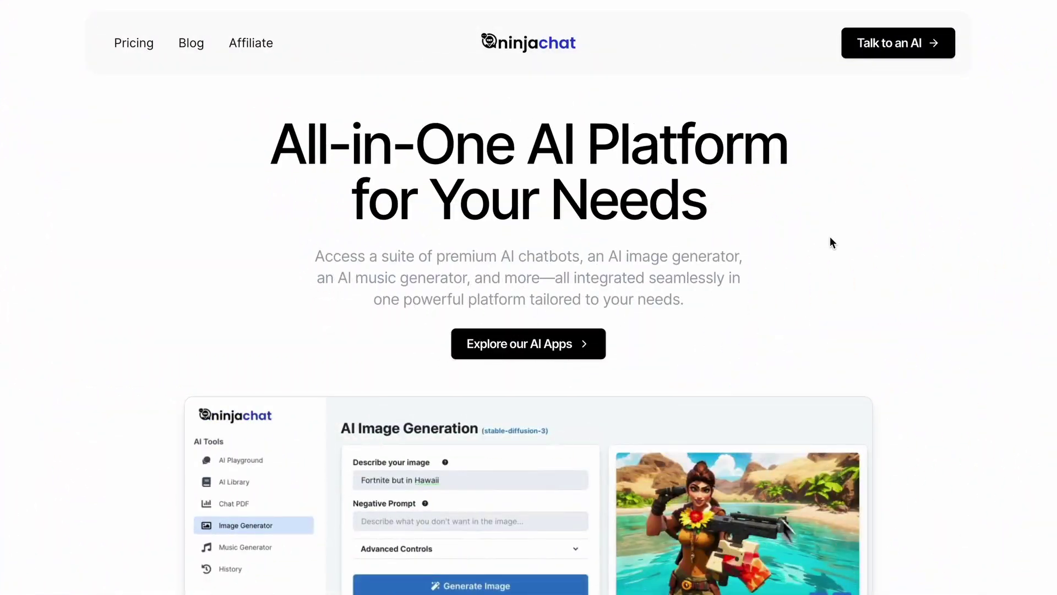
Scroll down through the landing page sections and back up again.
scroll(1028, 214, down, 10)
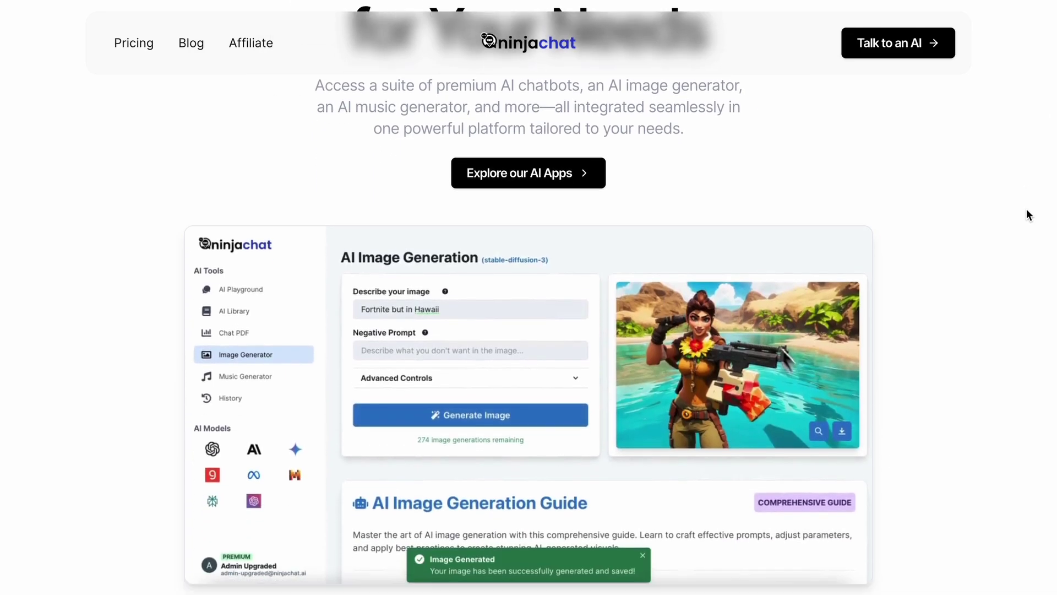
scroll(1028, 215, down, 14)
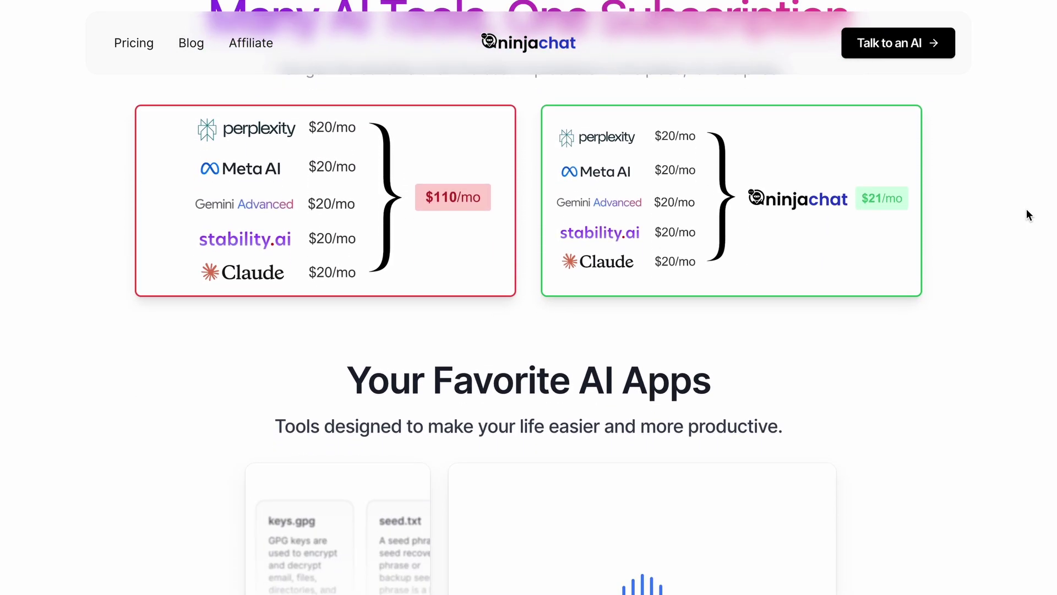
scroll(1027, 210, down, 14)
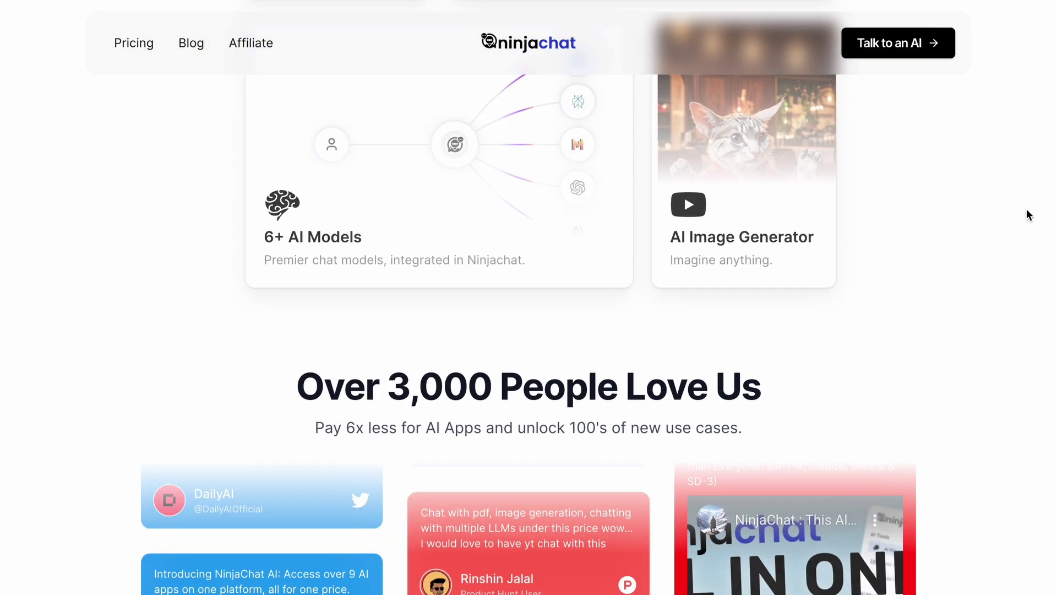
scroll(1027, 214, down, 14)
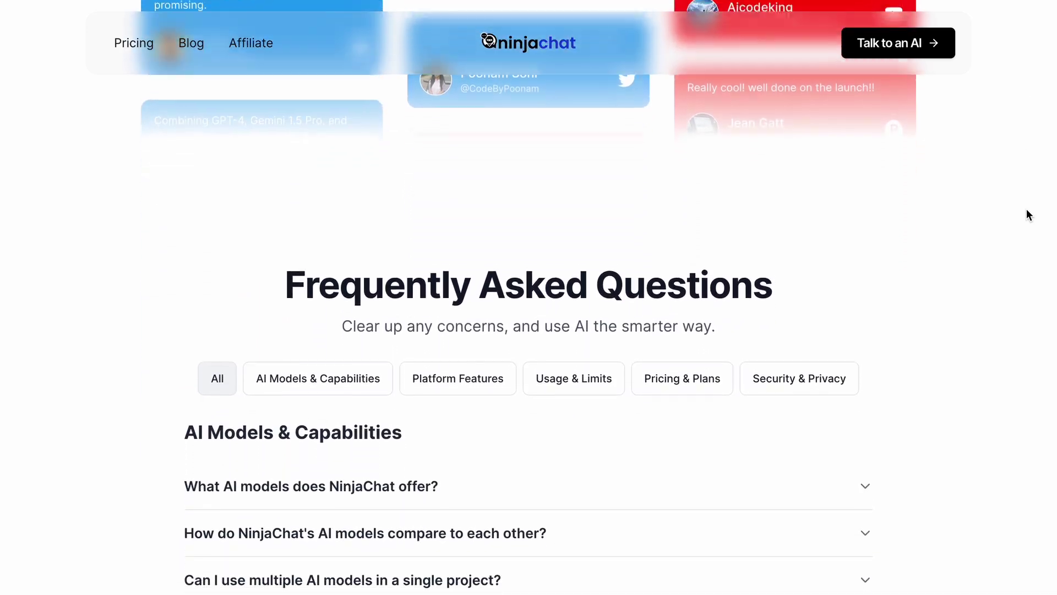
scroll(1027, 214, down, 13)
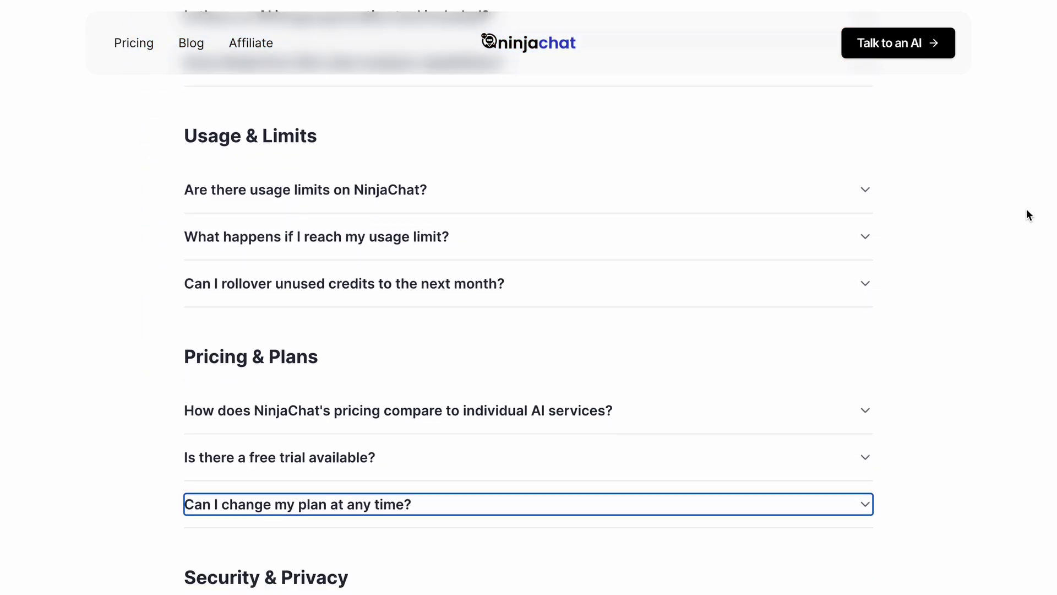
scroll(1027, 210, down, 6)
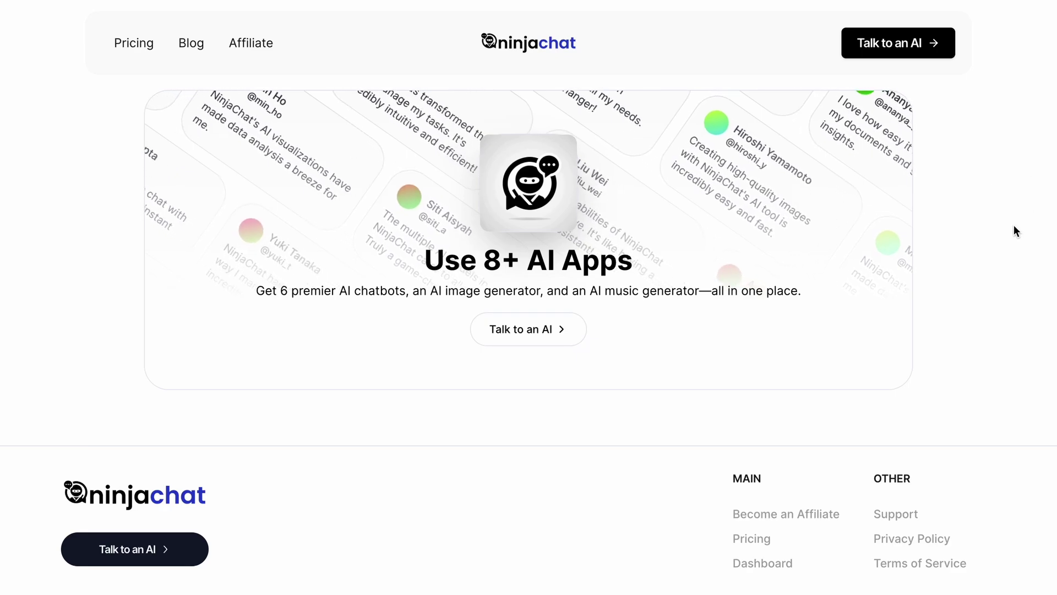
scroll(1014, 229, up, 15)
scroll(1014, 227, up, 20)
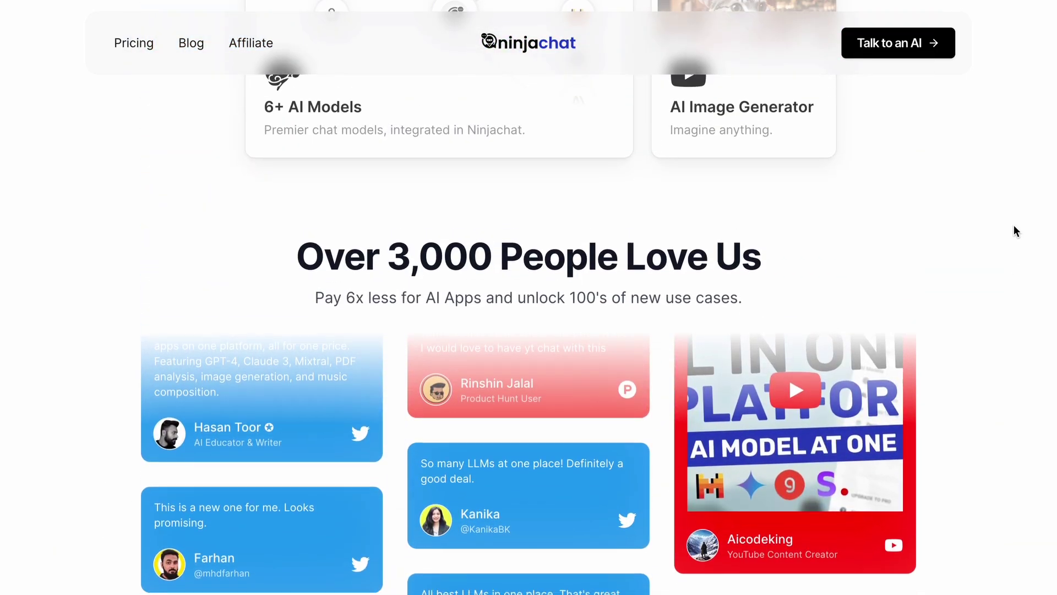
scroll(1016, 230, up, 12)
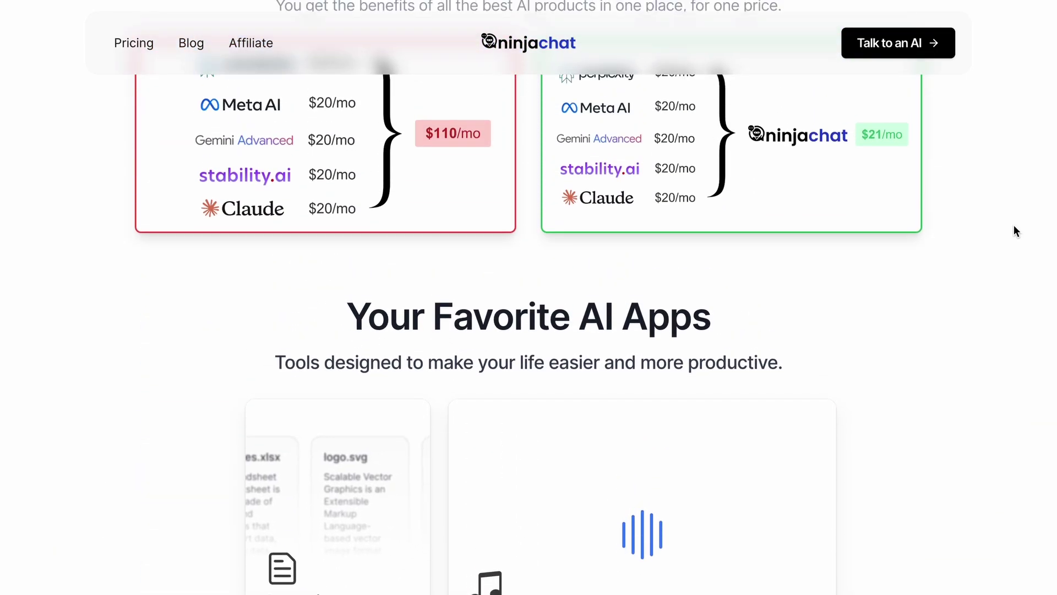
scroll(1015, 230, up, 6)
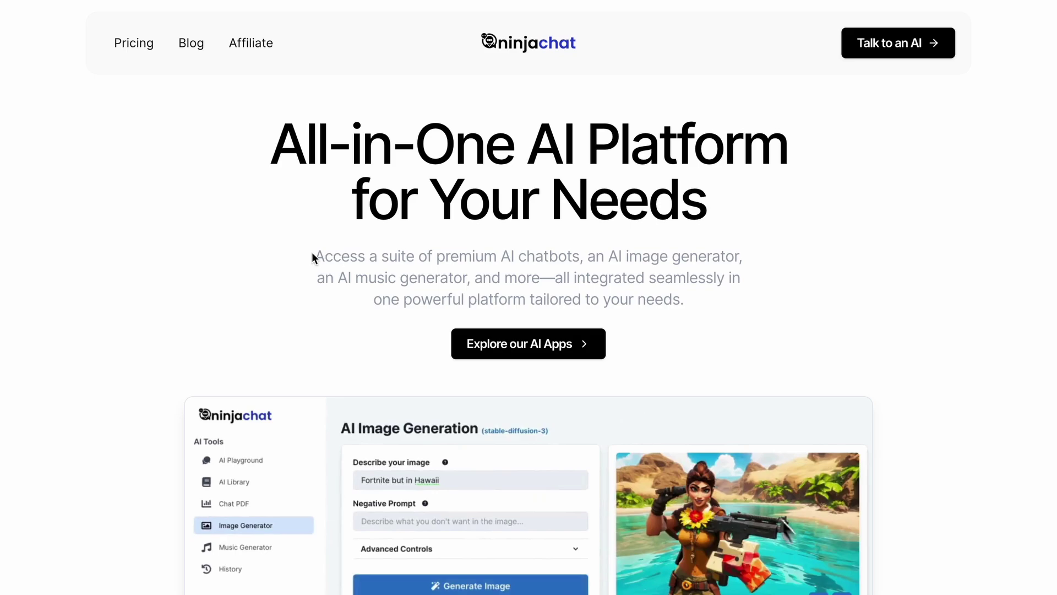
Highlight the subtitle phrases on premium AI chatbots, image generator and music generator, then clear them.
drag(312, 255, 581, 252)
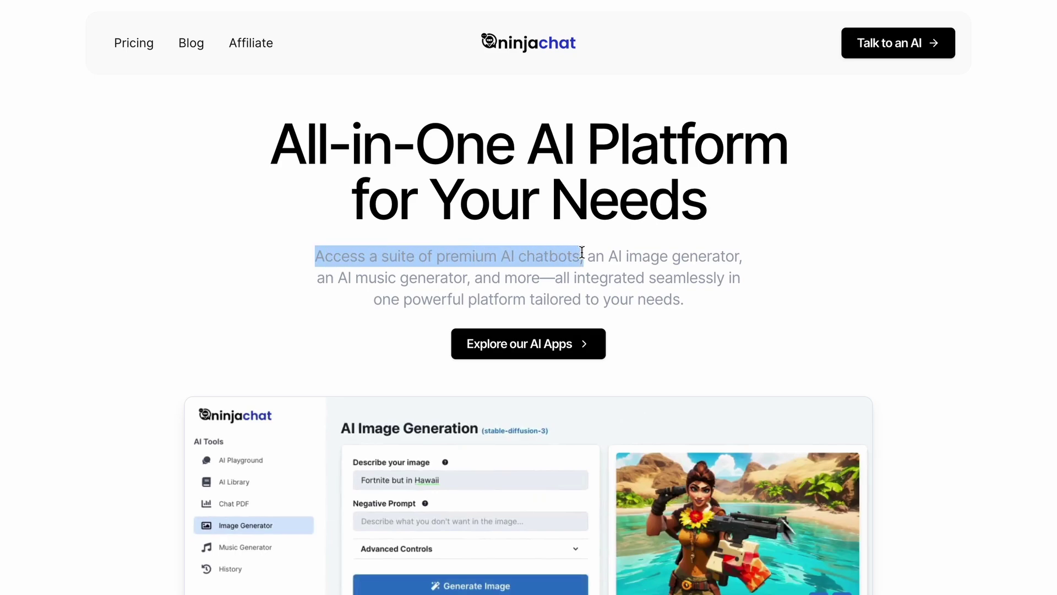
drag(588, 254, 742, 248)
drag(317, 277, 690, 297)
click(575, 275)
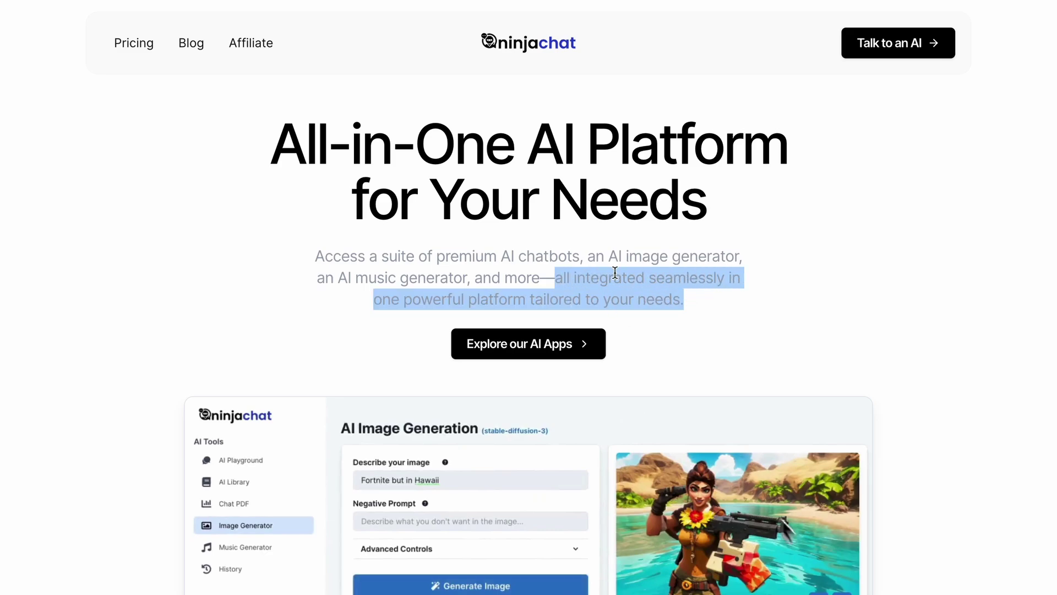
click(602, 307)
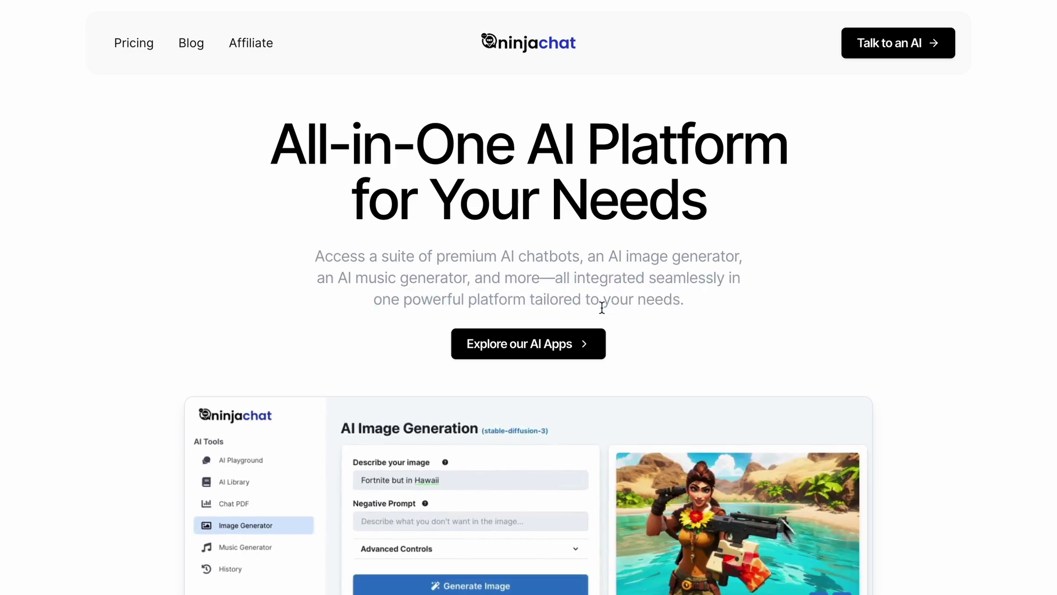
Scroll through the landing page once more and return to the top.
scroll(615, 317, down, 15)
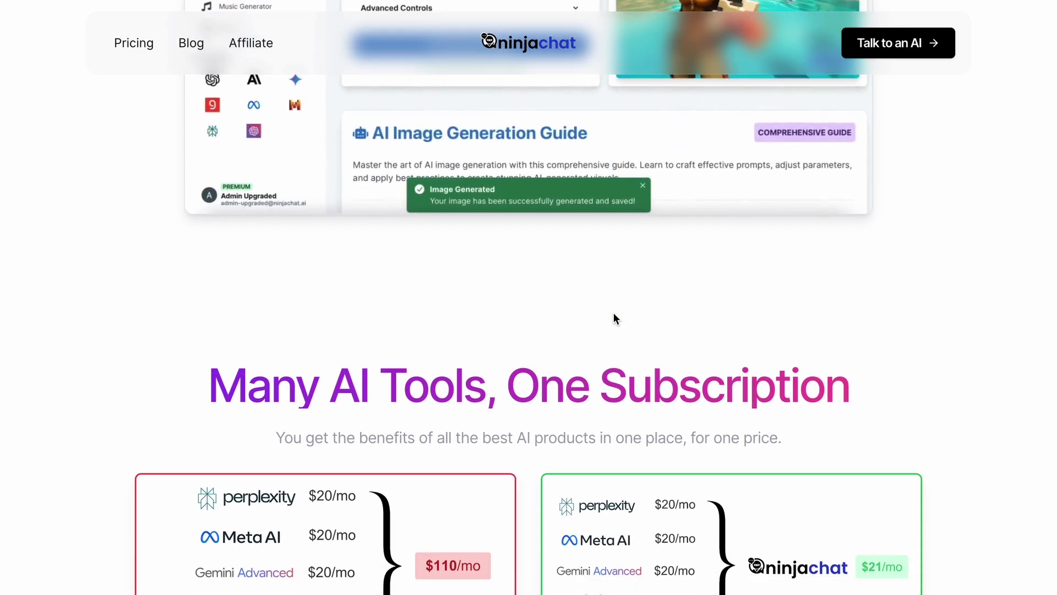
scroll(613, 312, up, 1)
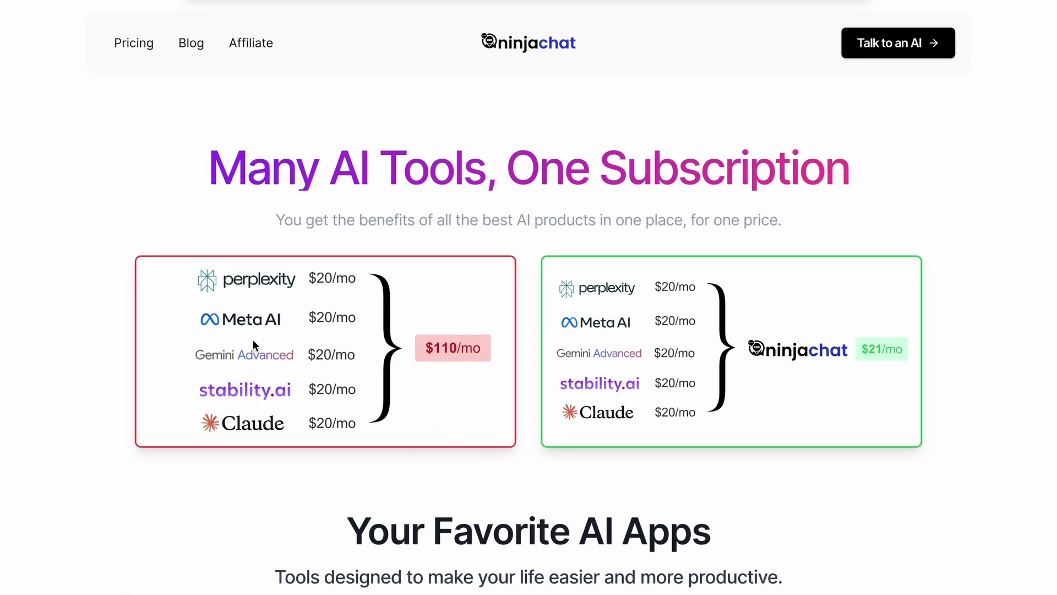
scroll(393, 458, down, 8)
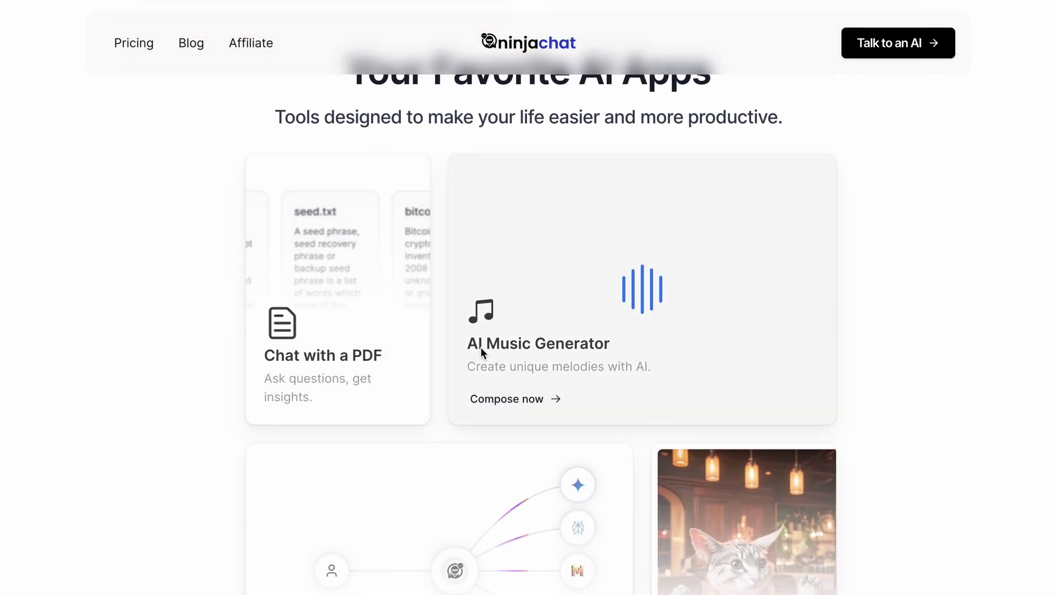
scroll(497, 374, down, 2)
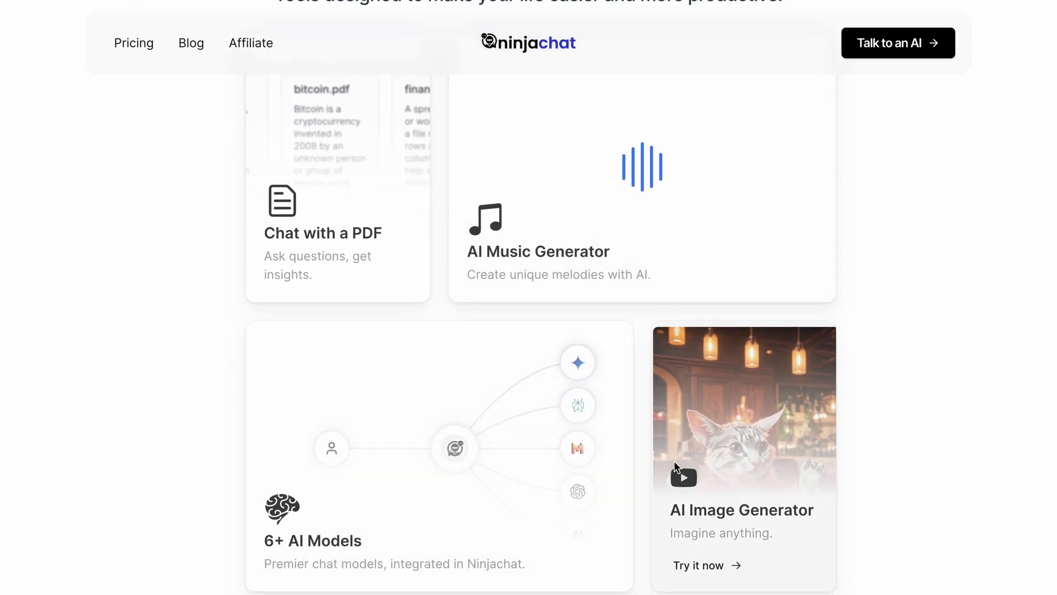
scroll(637, 455, down, 4)
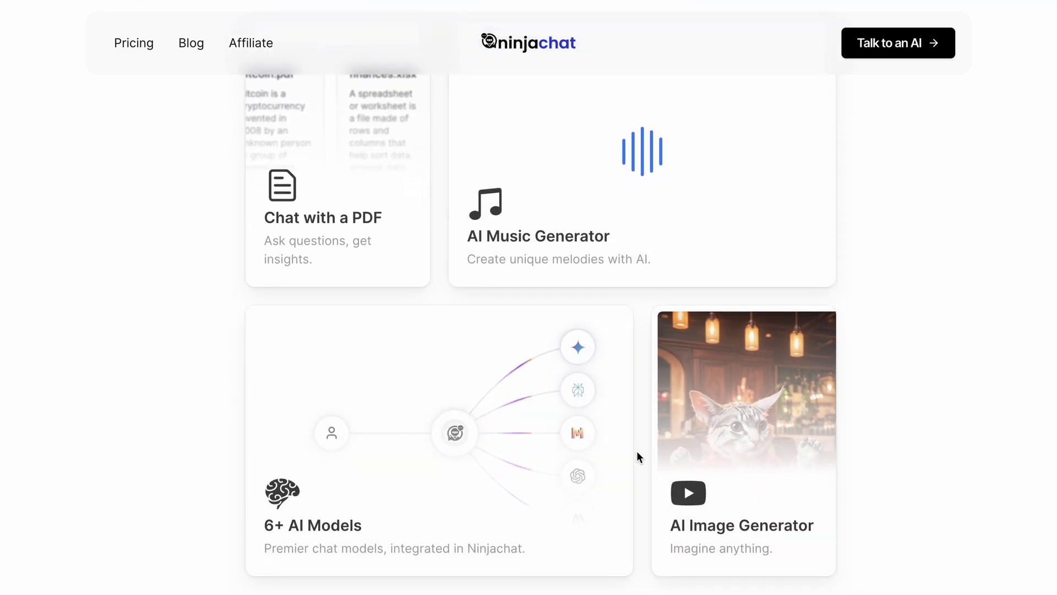
scroll(636, 452, down, 13)
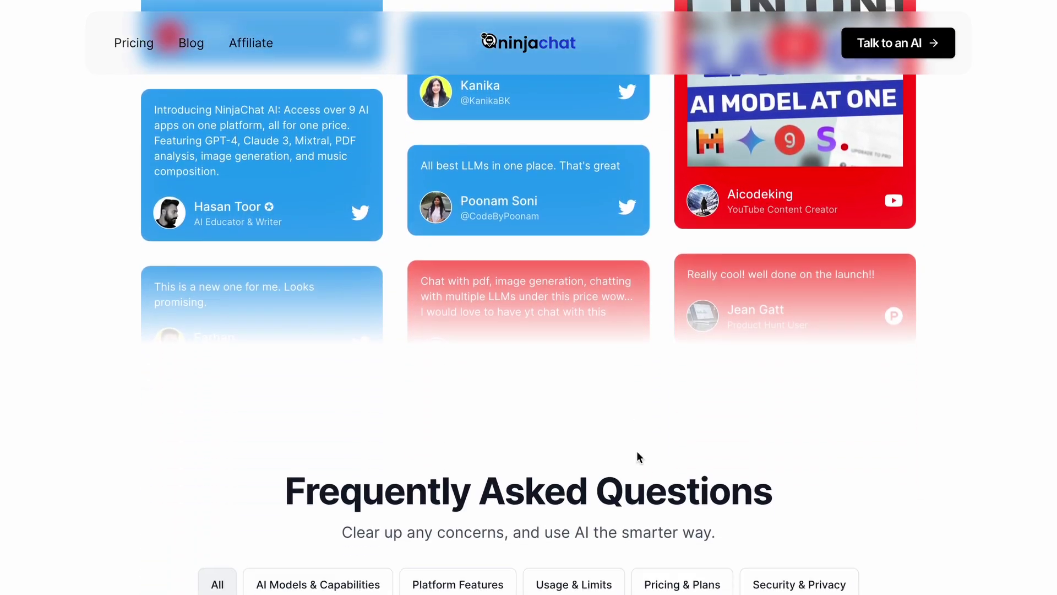
scroll(637, 456, down, 12)
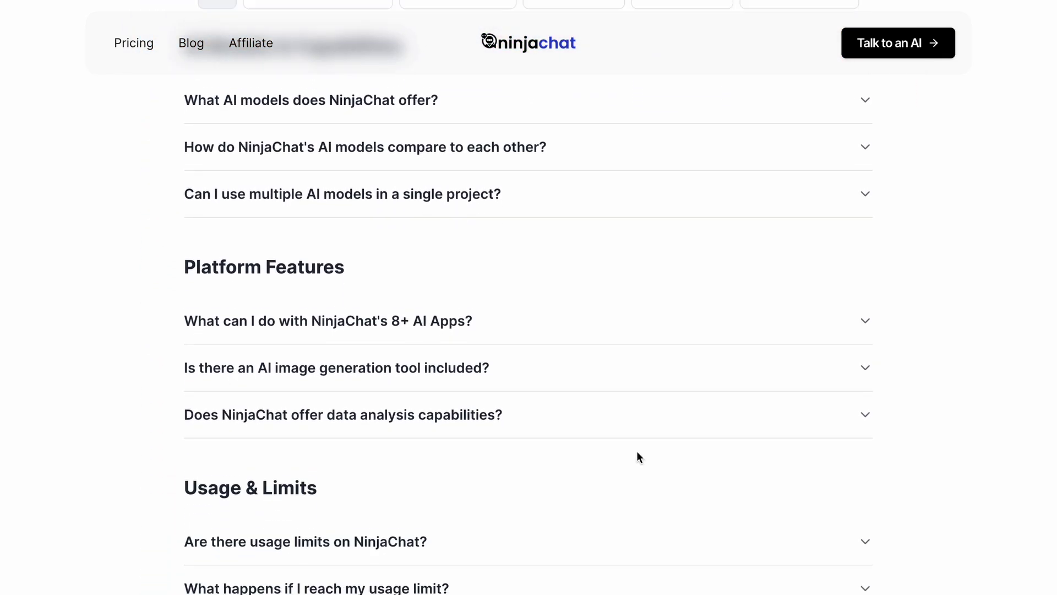
scroll(638, 458, down, 5)
scroll(637, 451, up, 20)
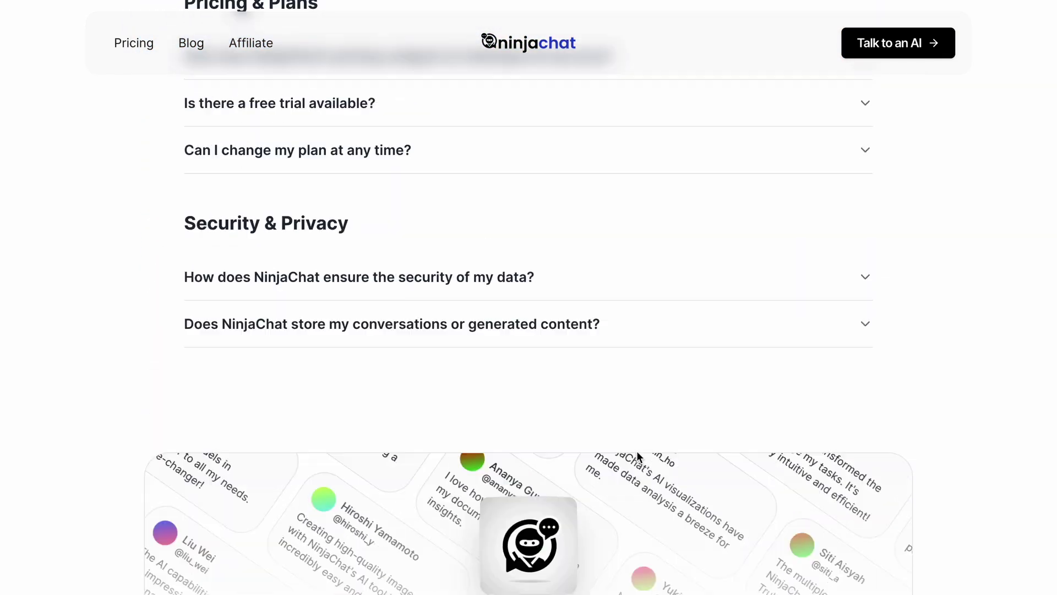
scroll(637, 450, up, 15)
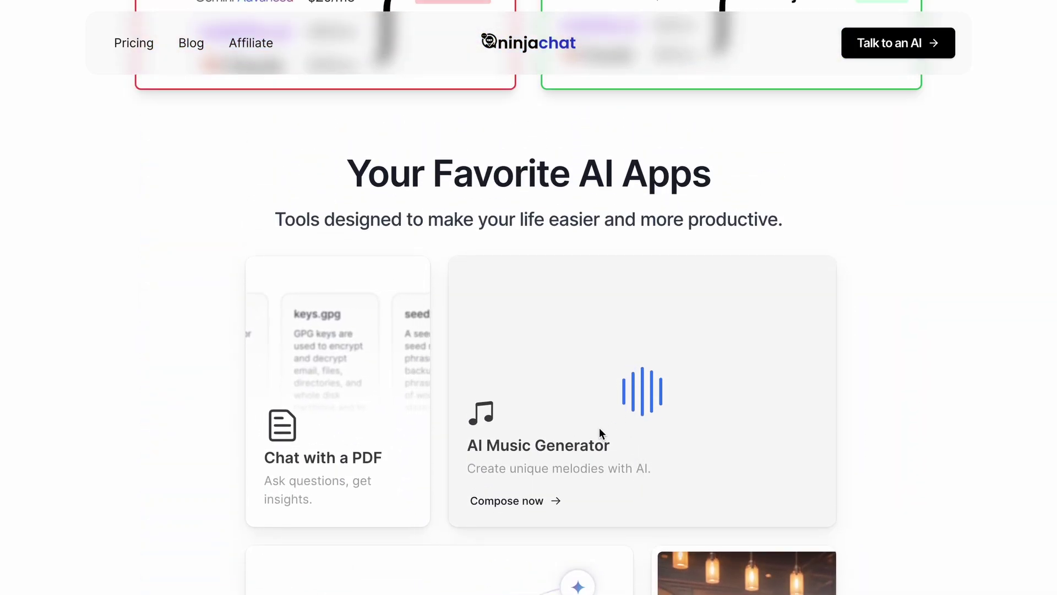
scroll(593, 428, up, 2)
scroll(592, 427, up, 5)
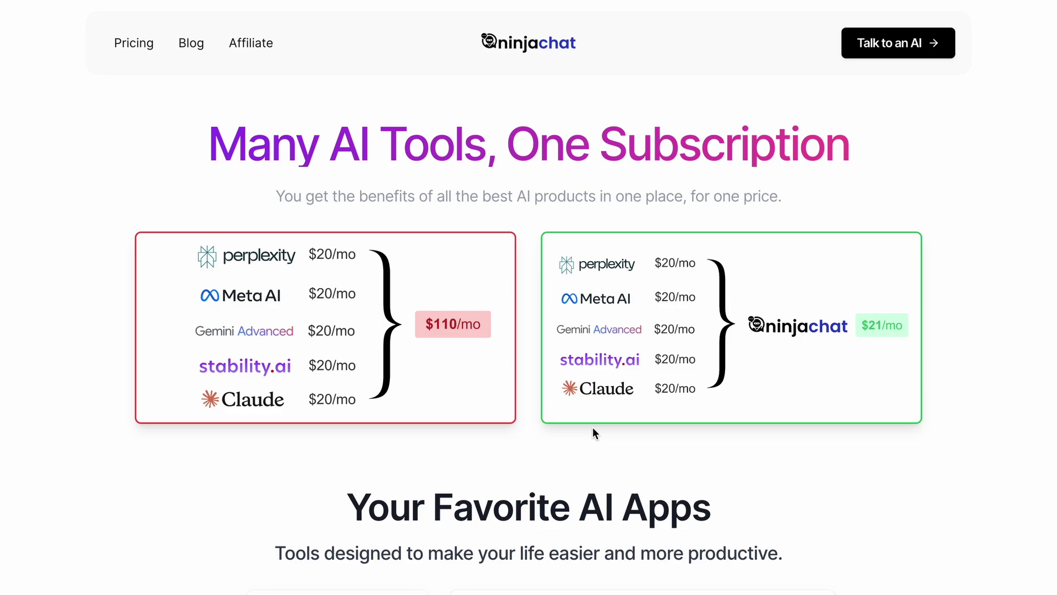
scroll(493, 256, up, 7)
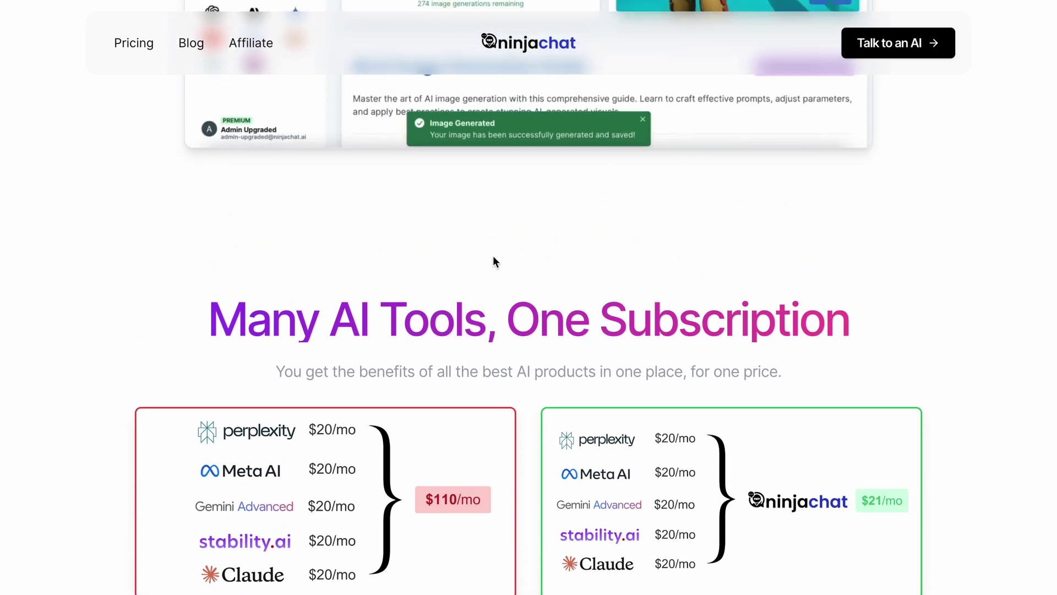
scroll(493, 256, up, 6)
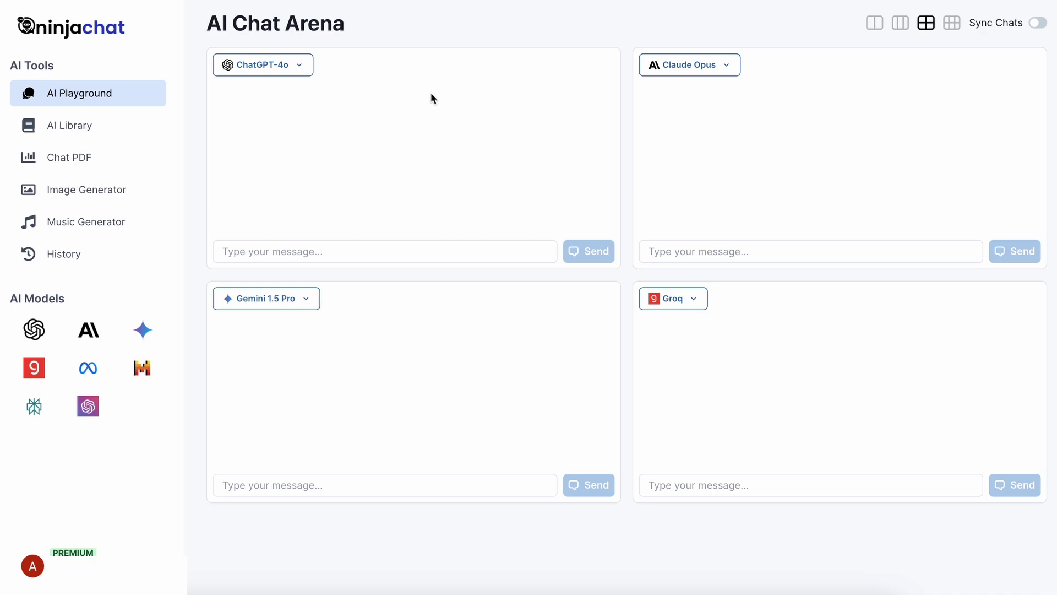
Keep ChatGPT-4o as the first panel's model and send it 'hi'.
click(287, 72)
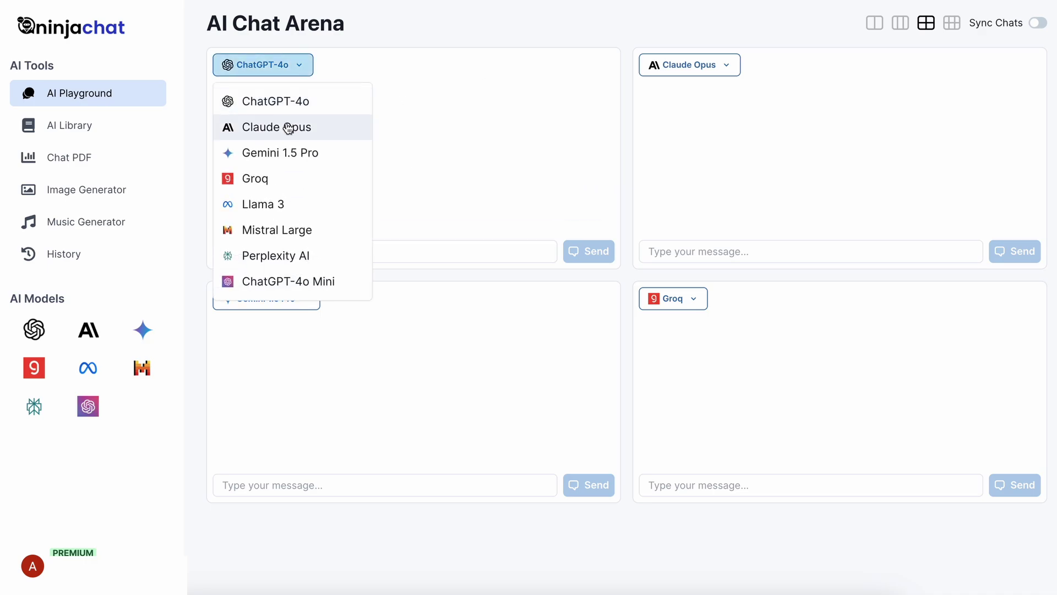
click(432, 197)
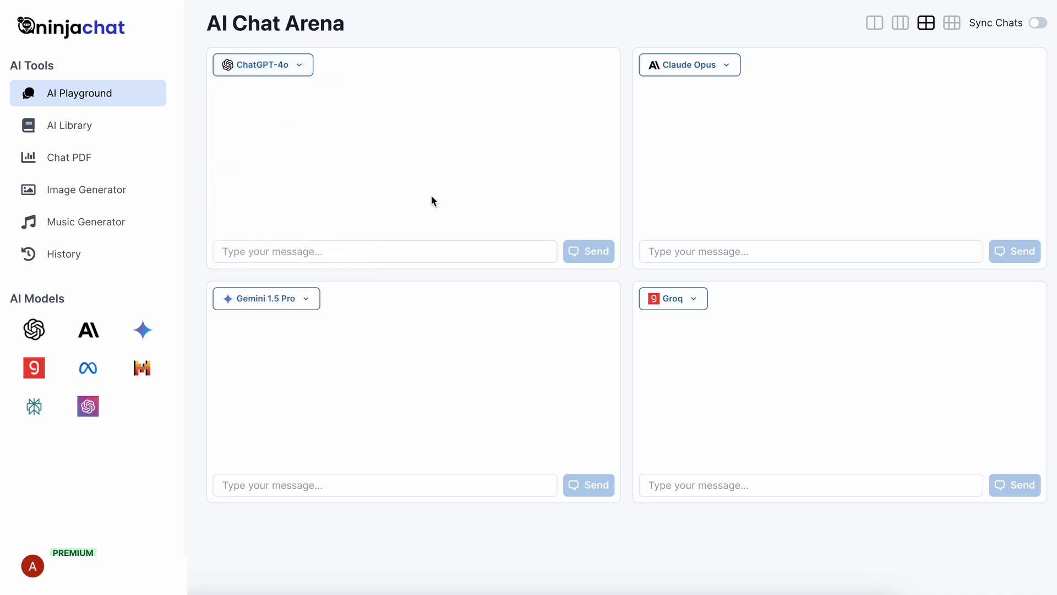
click(408, 247)
text(hi)
click(591, 248)
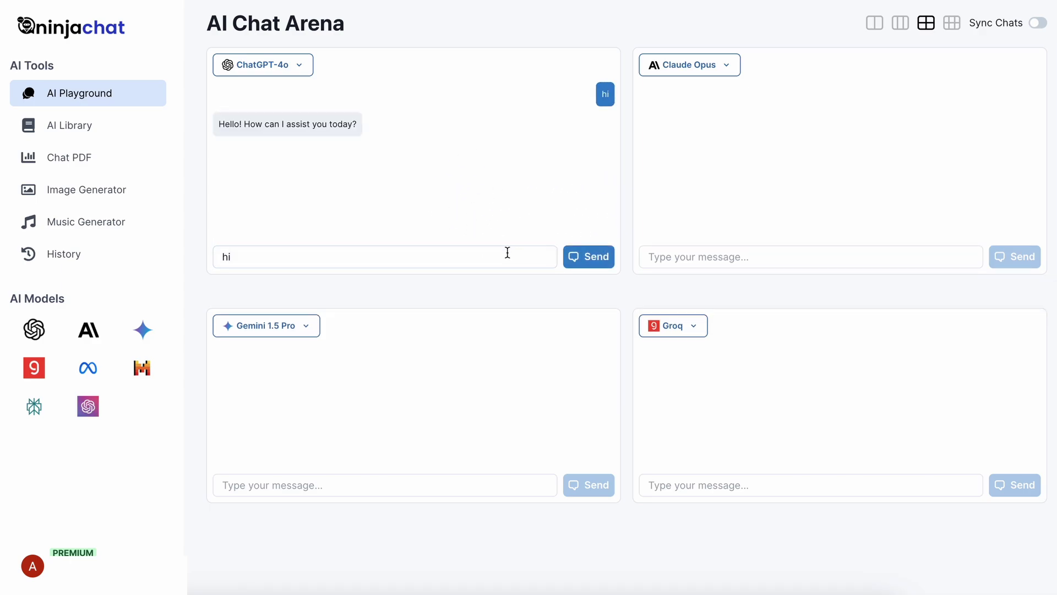
Clear the leftover 'hi' text from the ChatGPT-4o message box.
click(355, 252)
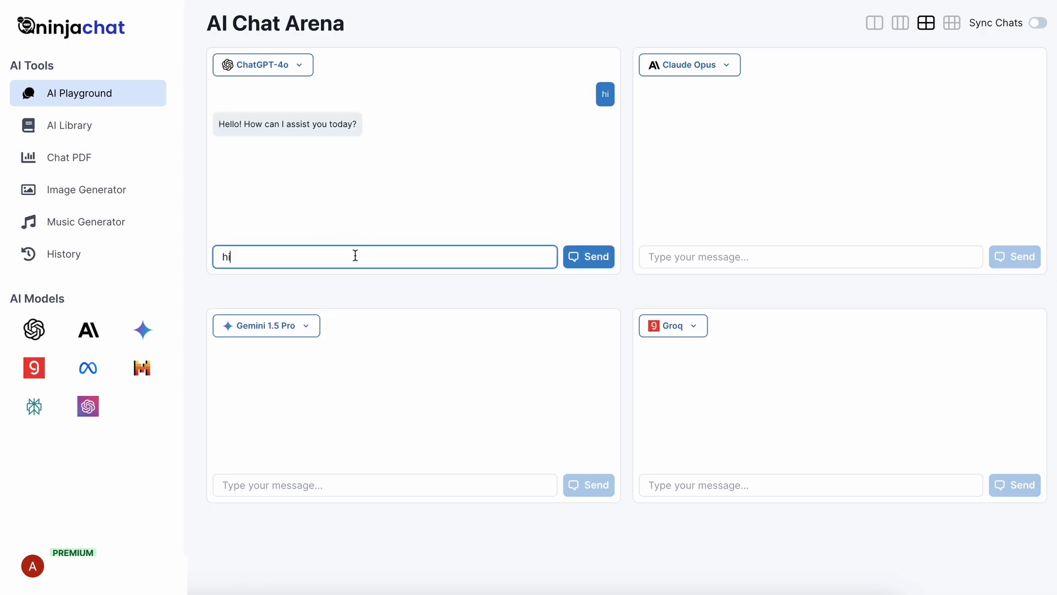
key(ctrl+a)
key(BackSpace)
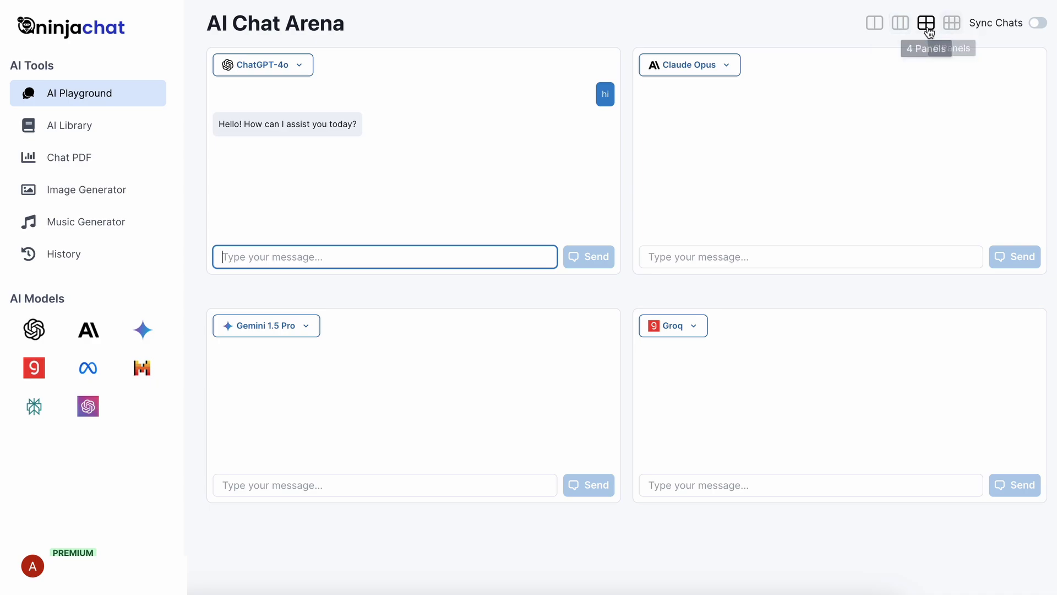
Switch to six panels with Sync Chats on and send 'hi' to all models at once.
click(953, 24)
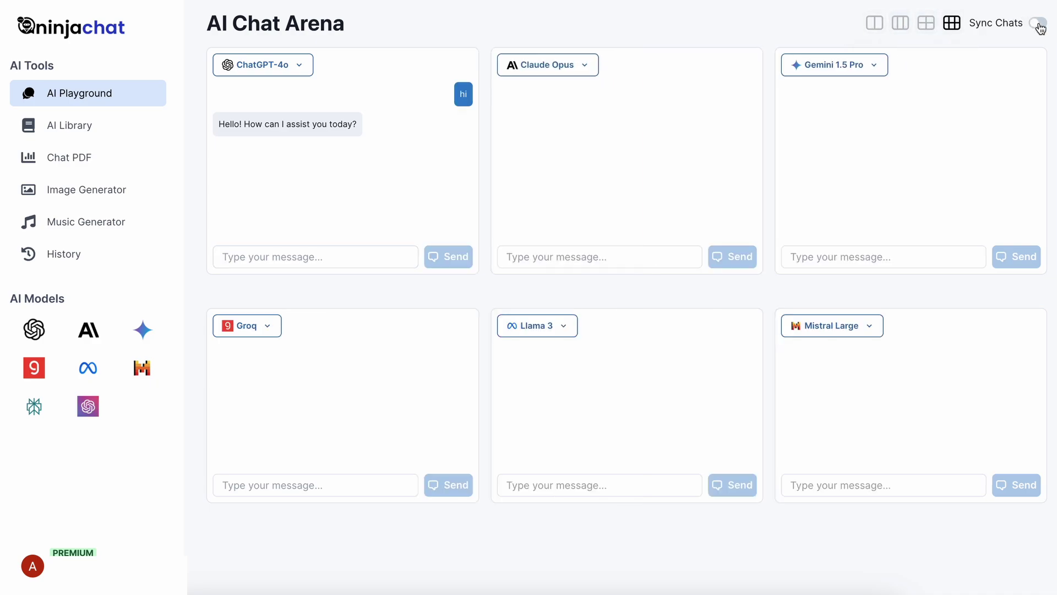
click(1038, 24)
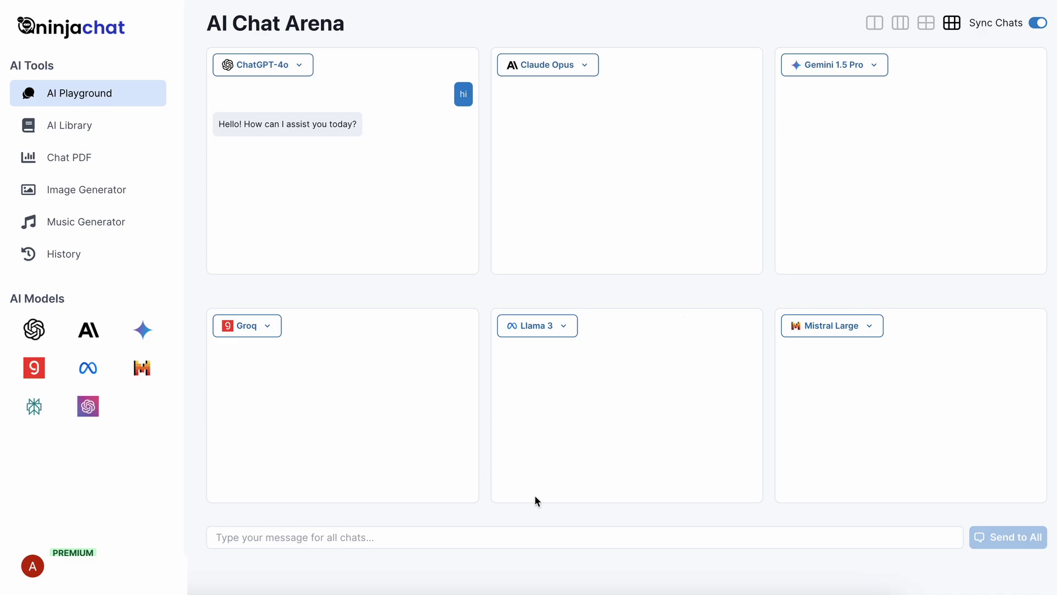
click(476, 542)
text(hi)
click(1016, 542)
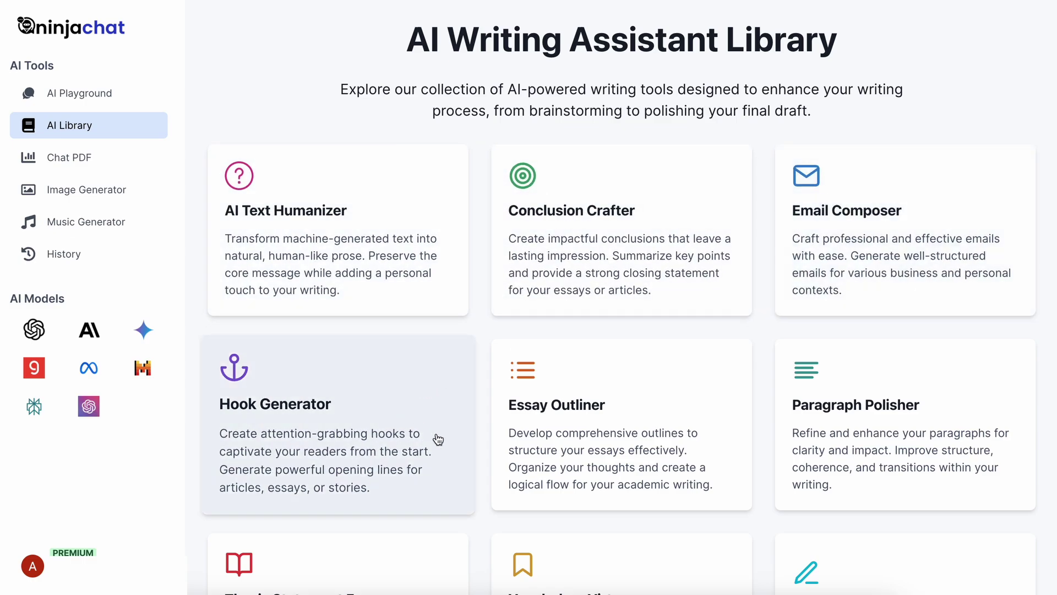
Generate an email in Email Composer from a prompt about a new AI platform and review it.
scroll(408, 301, down, 15)
scroll(408, 302, up, 15)
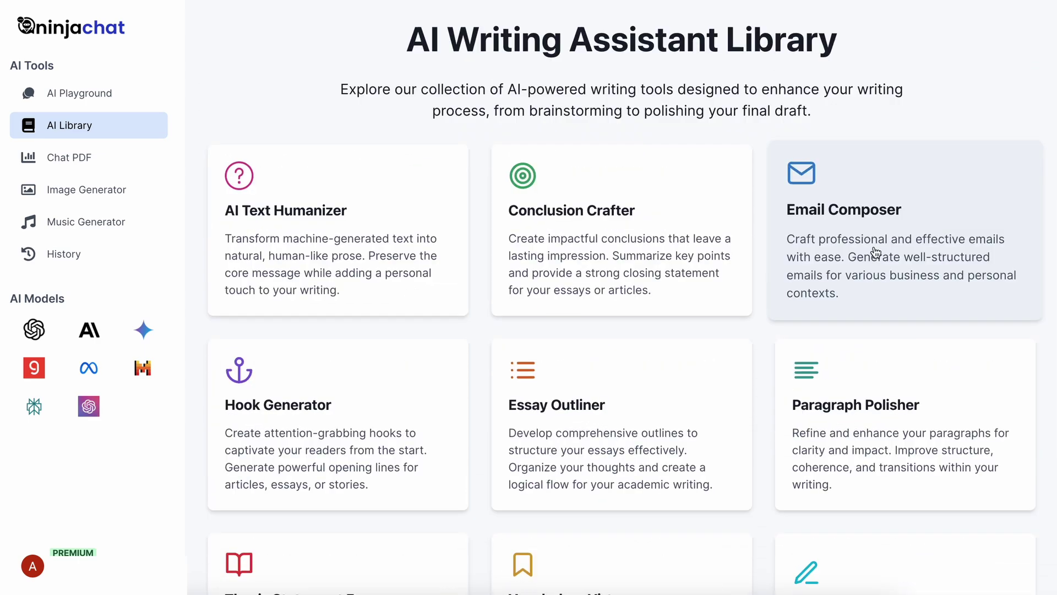
click(875, 252)
click(554, 131)
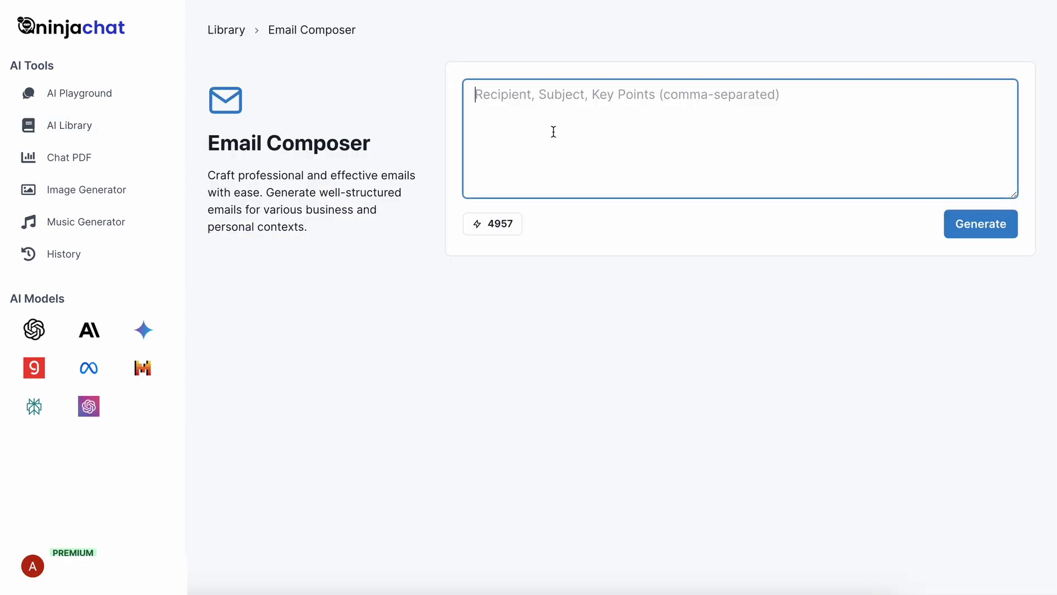
text(A new AI platform)
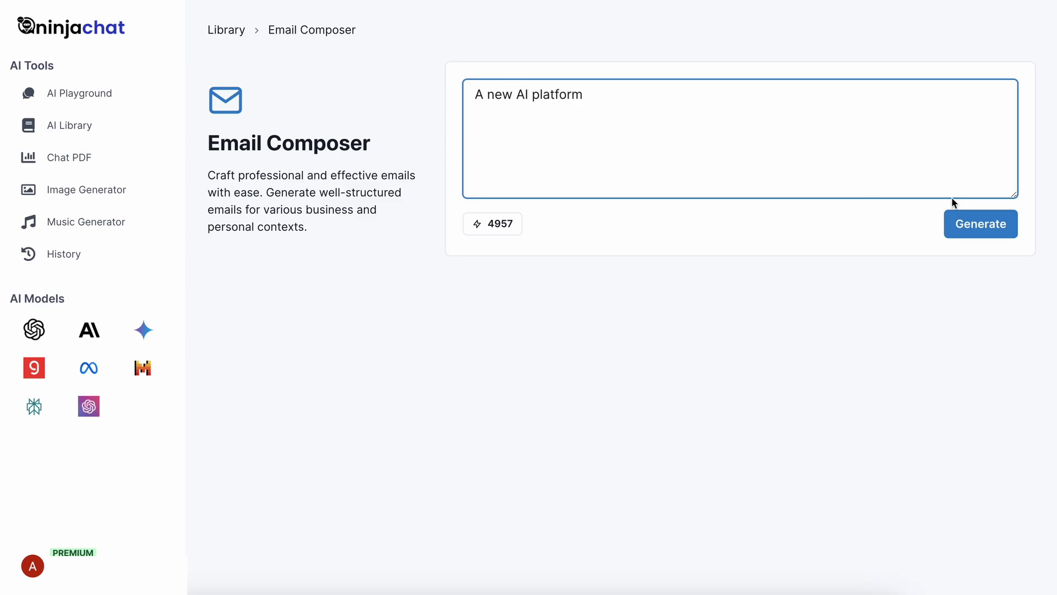
click(983, 230)
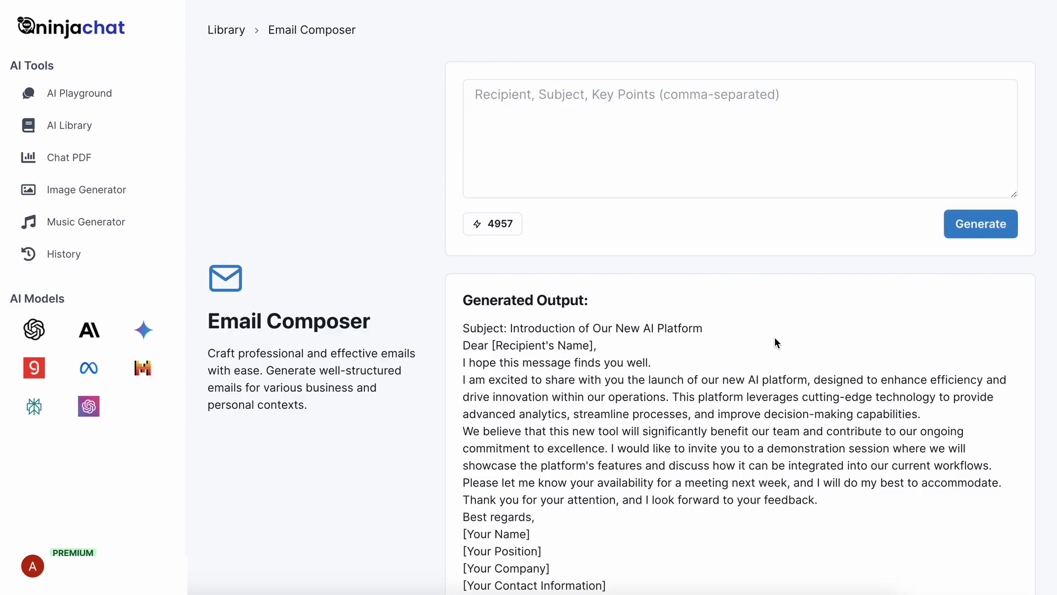
scroll(774, 338, down, 2)
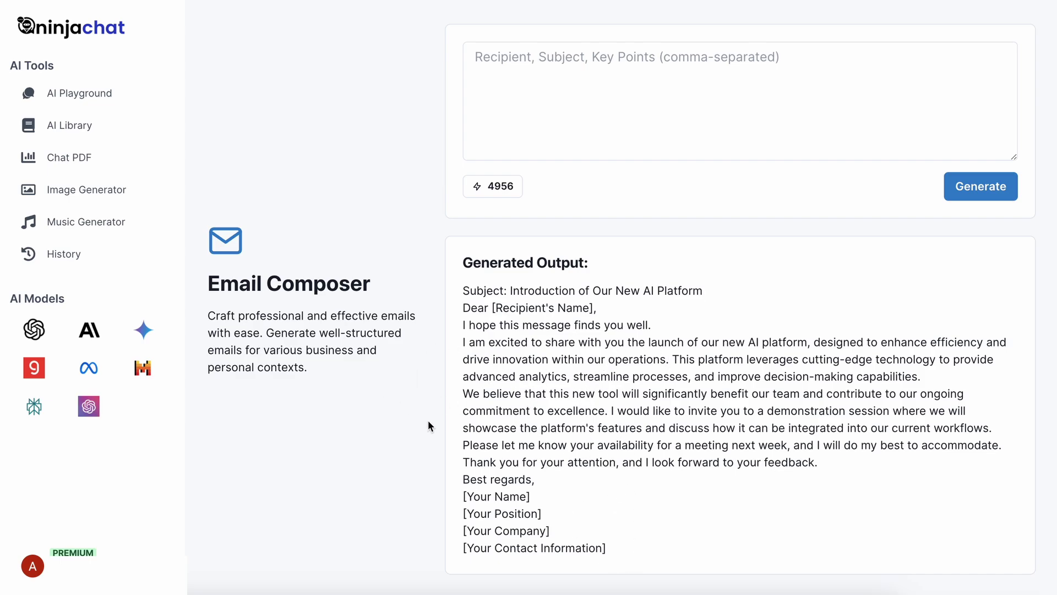
scroll(202, 241, up, 2)
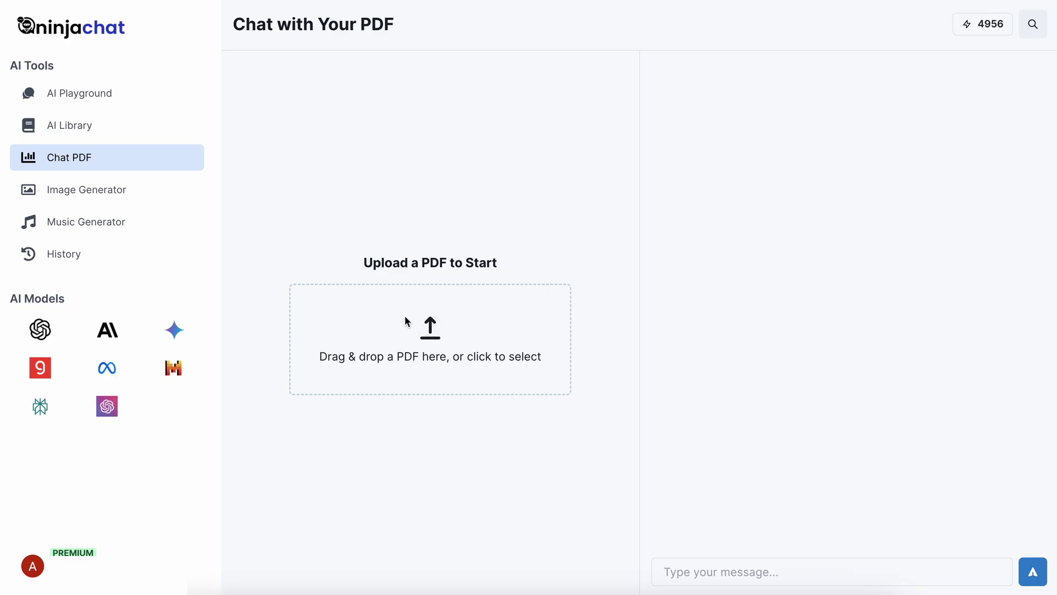
Upload StableAudio.pdf, page forward through it, and dismiss the processed notification.
click(456, 354)
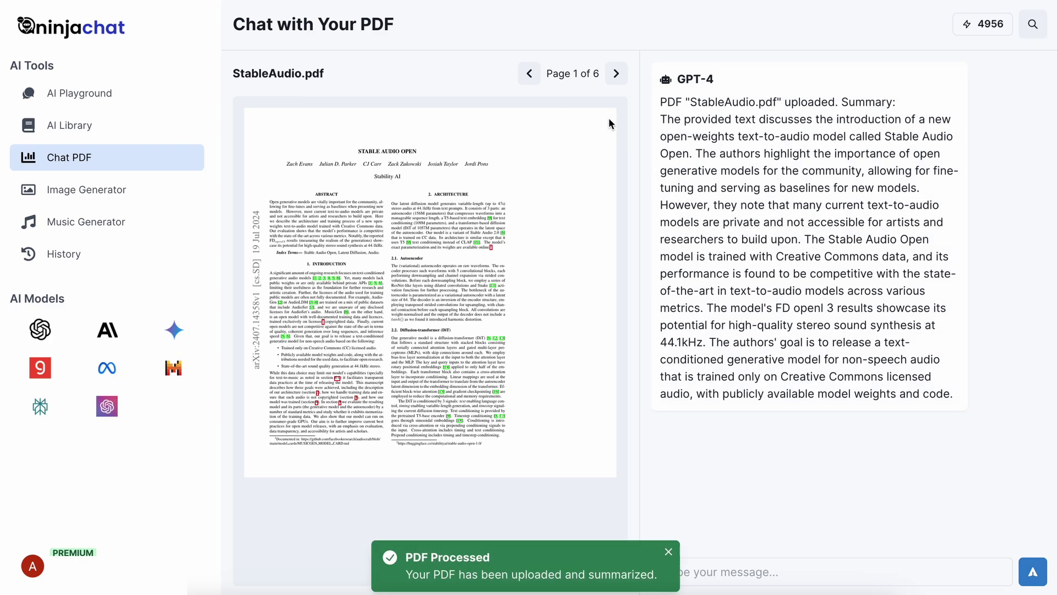
click(615, 73)
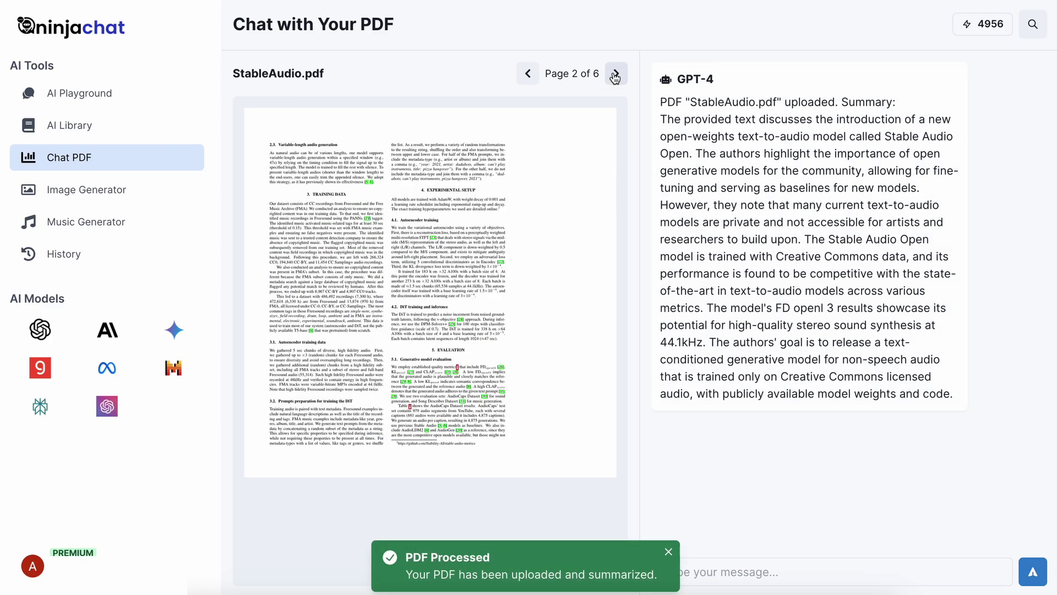
click(616, 73)
click(616, 73)
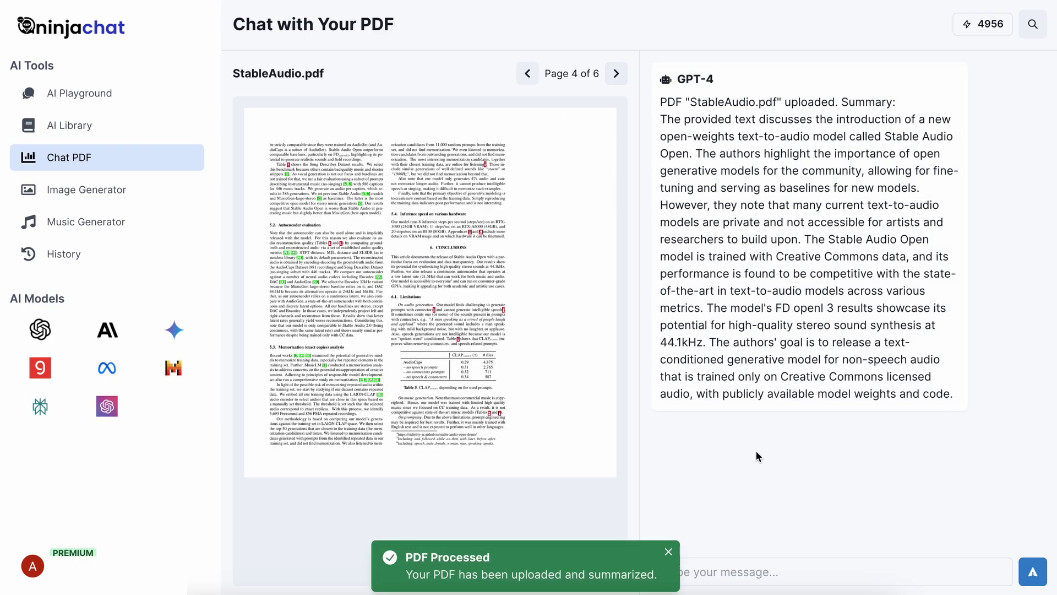
click(669, 552)
Ask the PDF chat 'What does this research say?'.
click(728, 569)
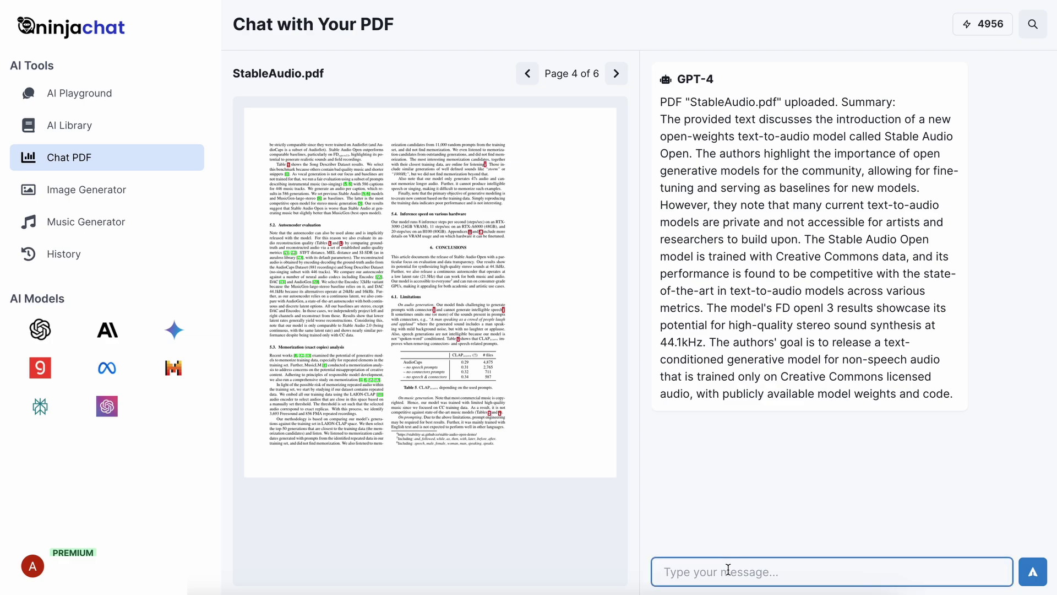
text(What does this)
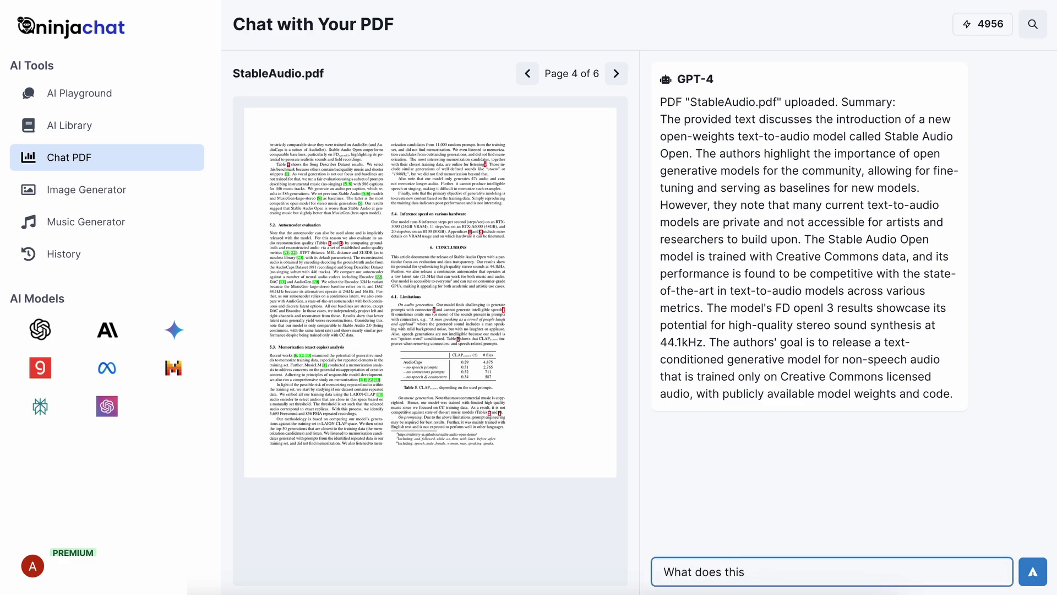
text( research say?)
key(Return)
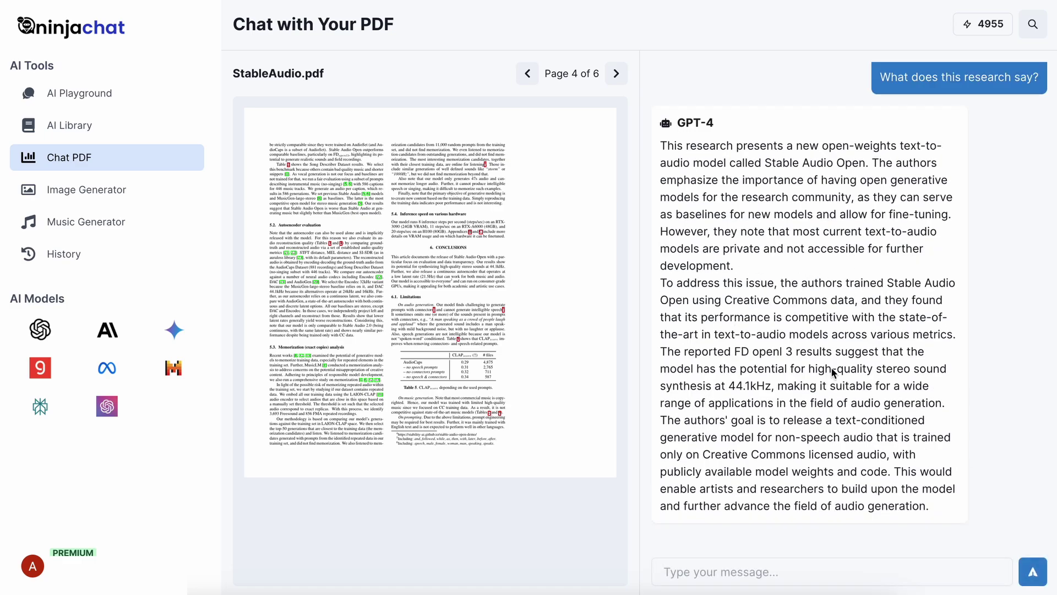
Generate an image from the prompt 'a panda with money' in the Image Generator.
click(111, 197)
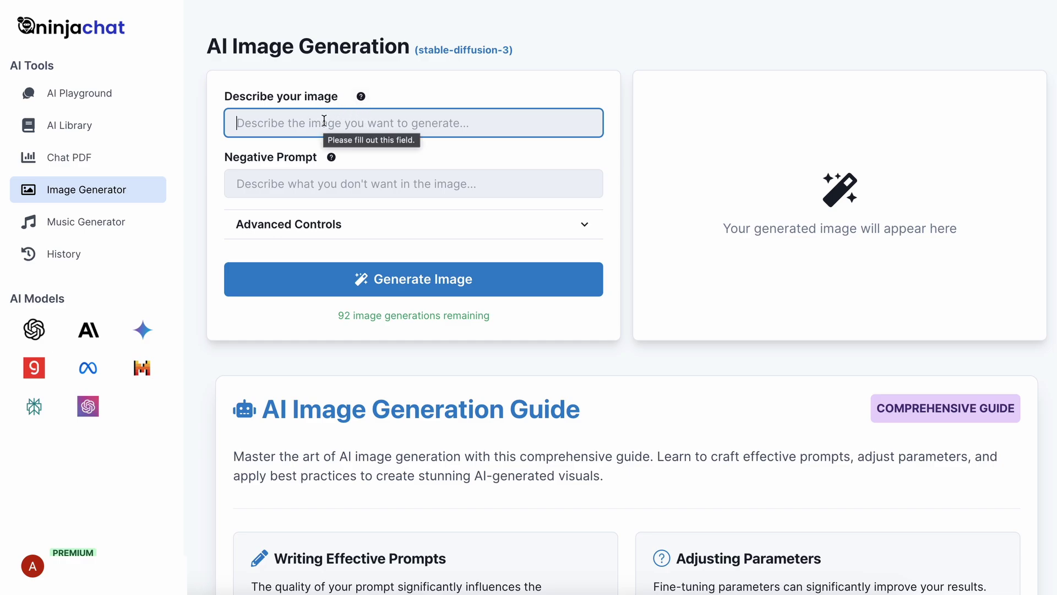
text(a)
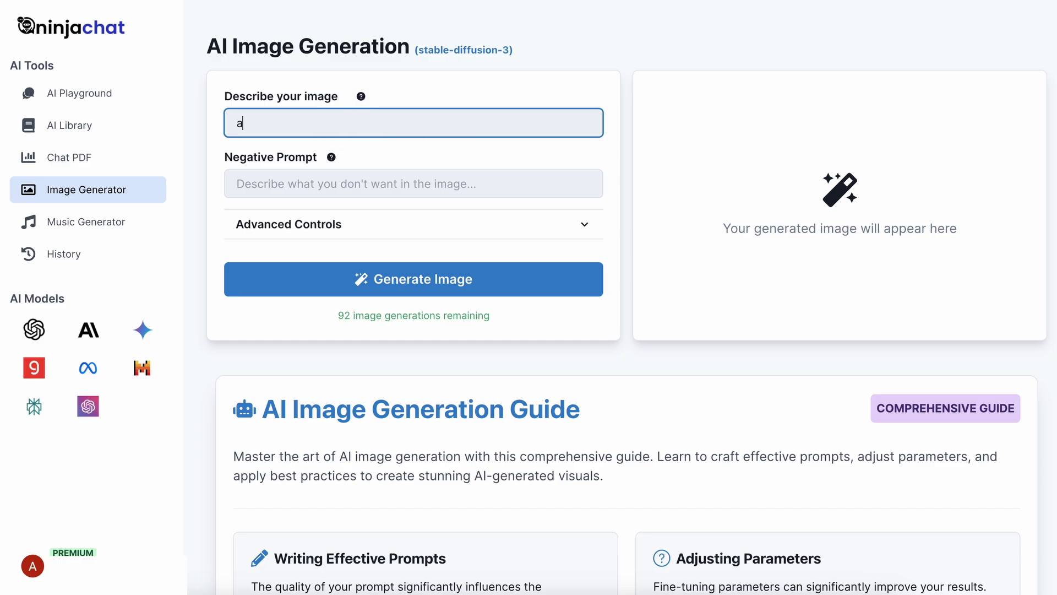
text( panda with money)
click(472, 224)
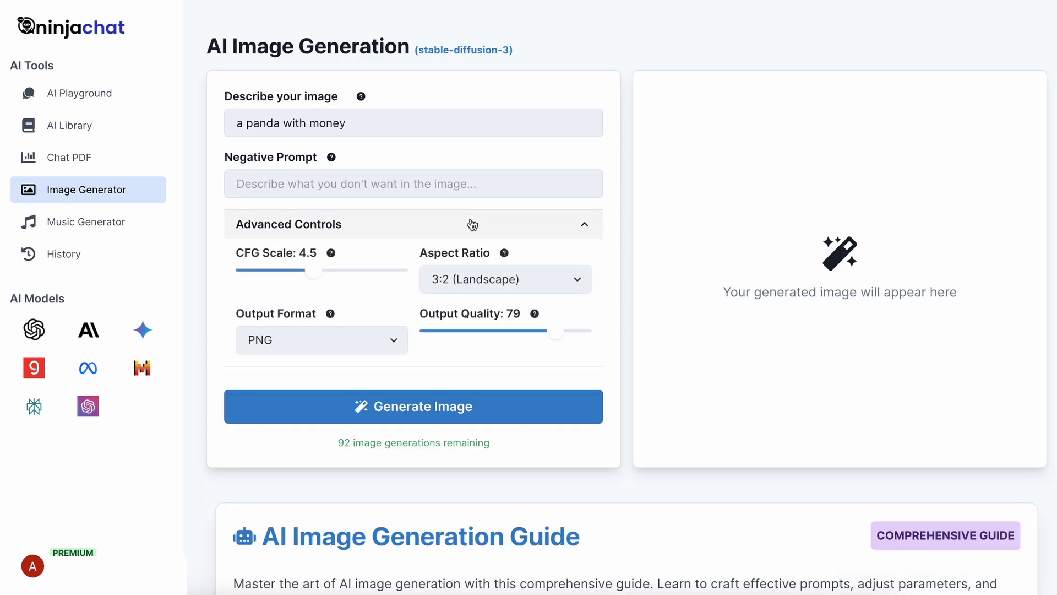
click(378, 226)
click(388, 273)
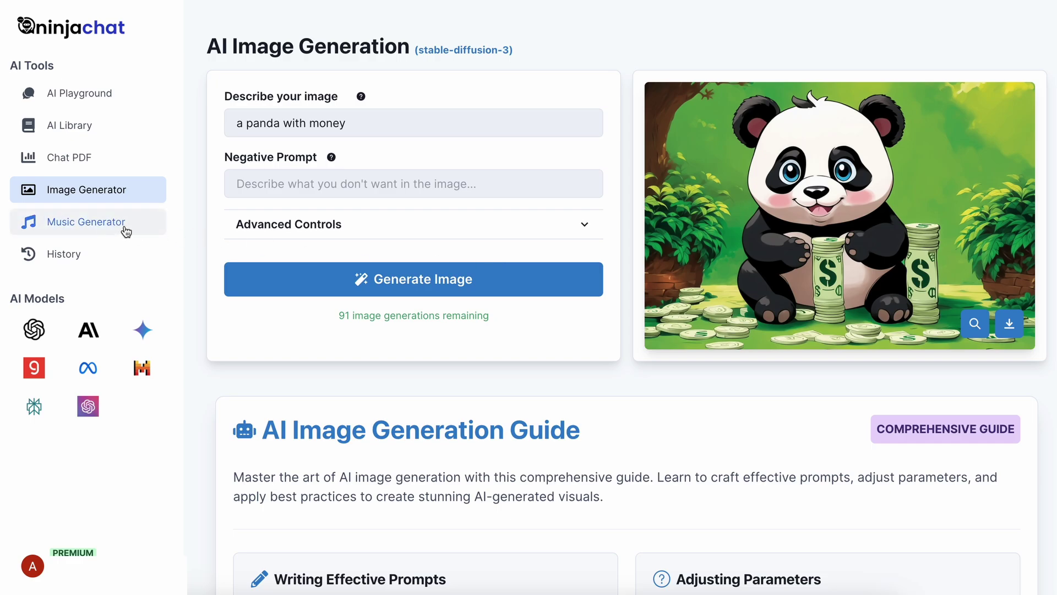
In the Music Generator, lengthen the duration and keep Stereo Large as the model.
click(86, 223)
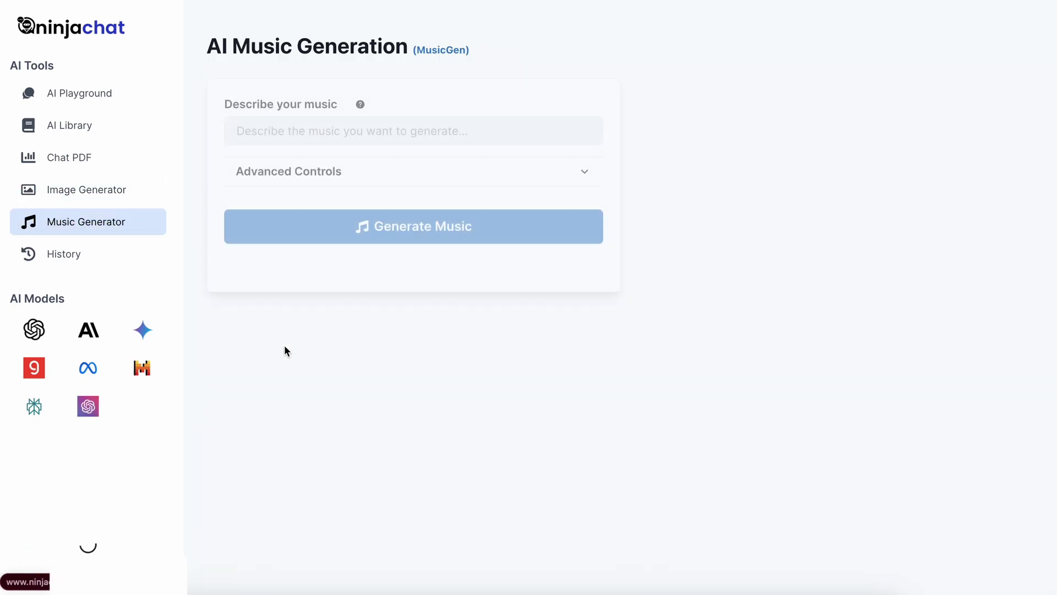
click(347, 168)
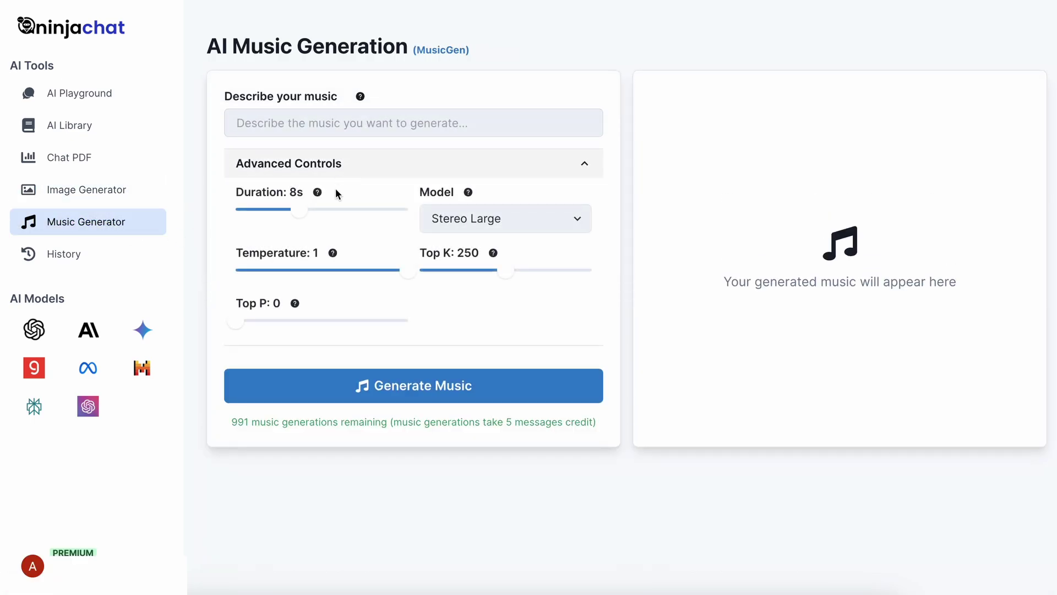
drag(302, 208, 328, 211)
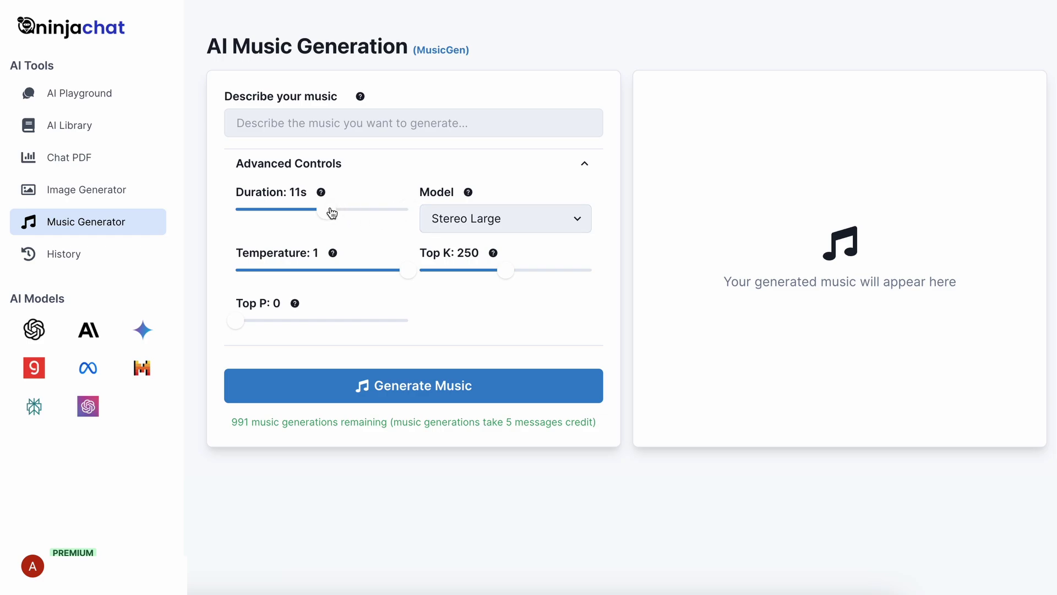
click(433, 215)
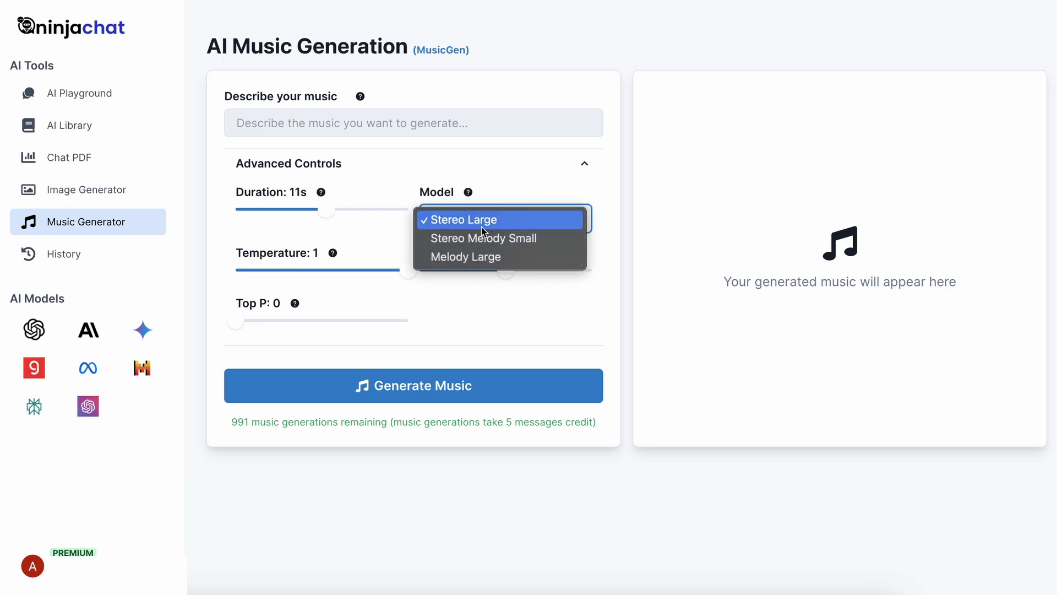
click(491, 292)
Generate music from '8 bit music for game', then go to the History page.
click(423, 121)
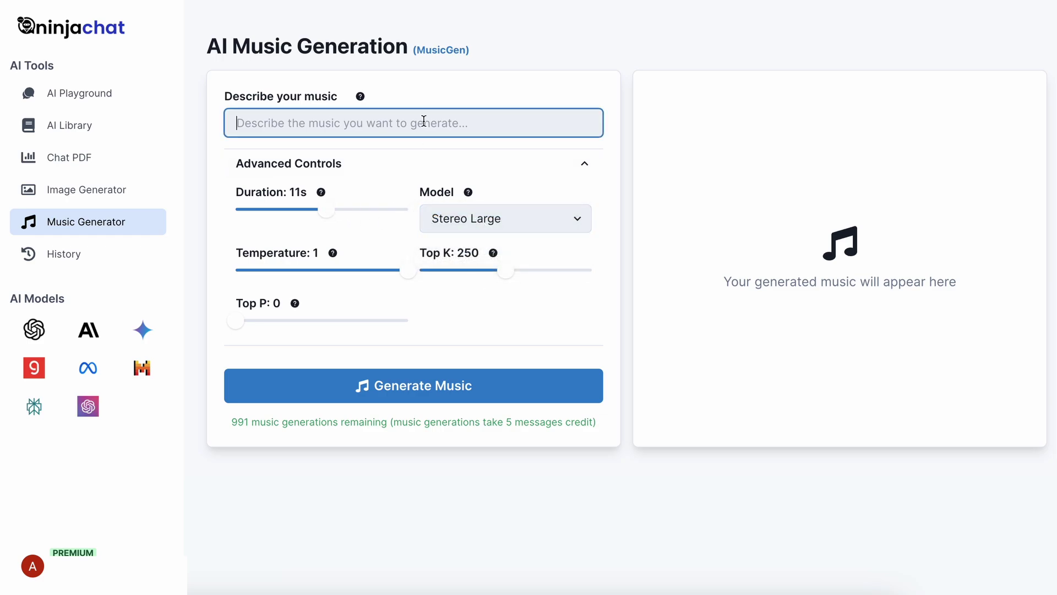
text(8 bit music for game)
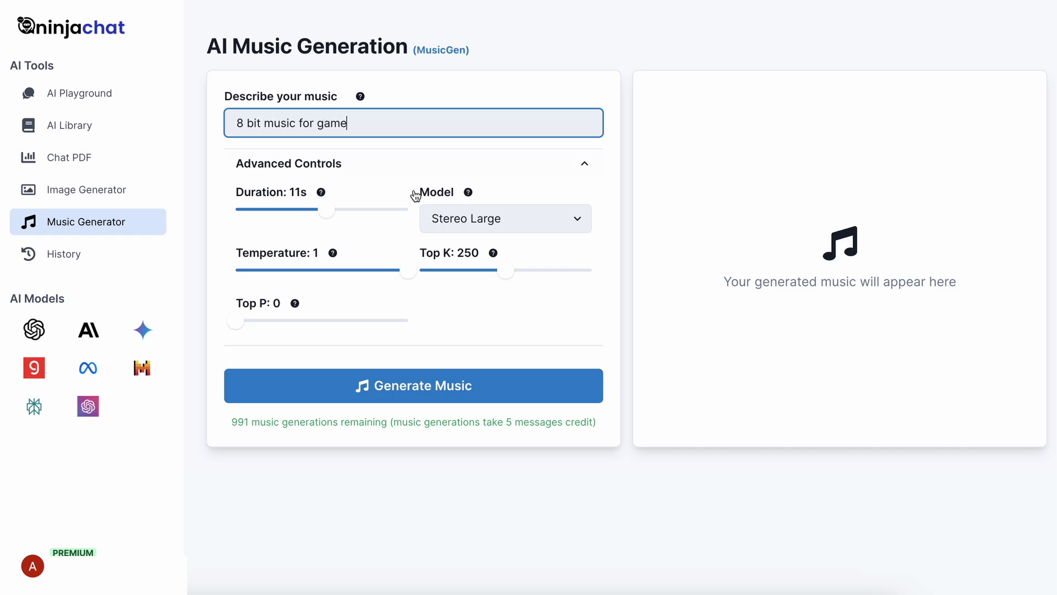
click(424, 376)
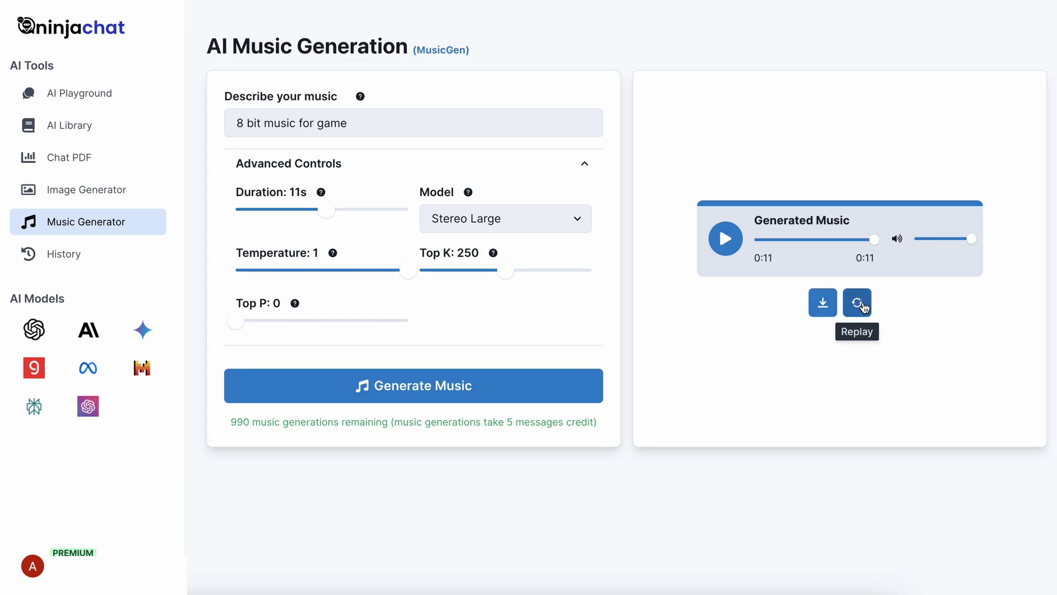
click(92, 256)
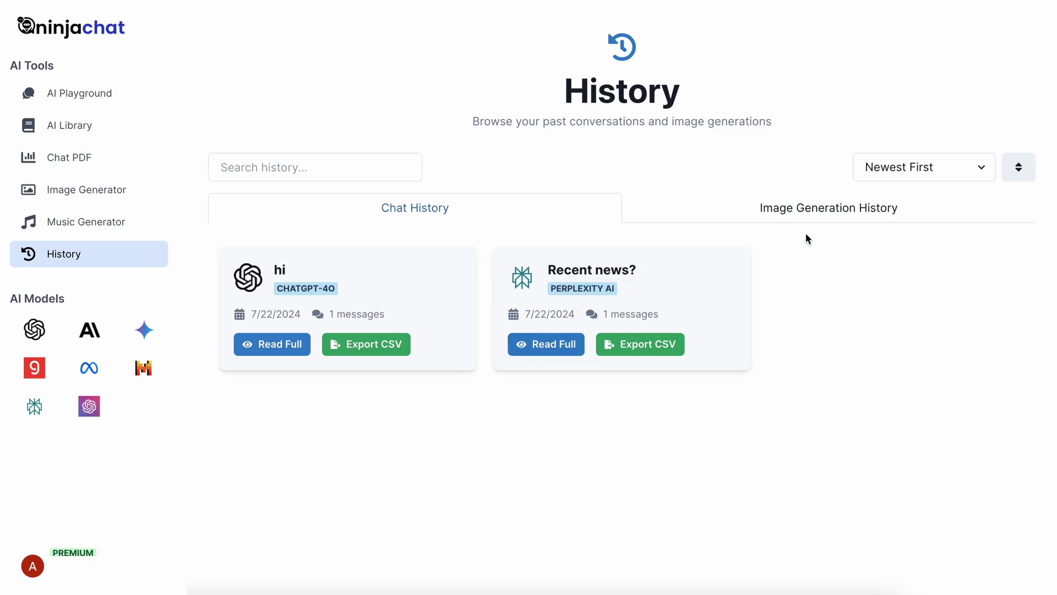
Switch History to the Image Generation History tab.
click(831, 212)
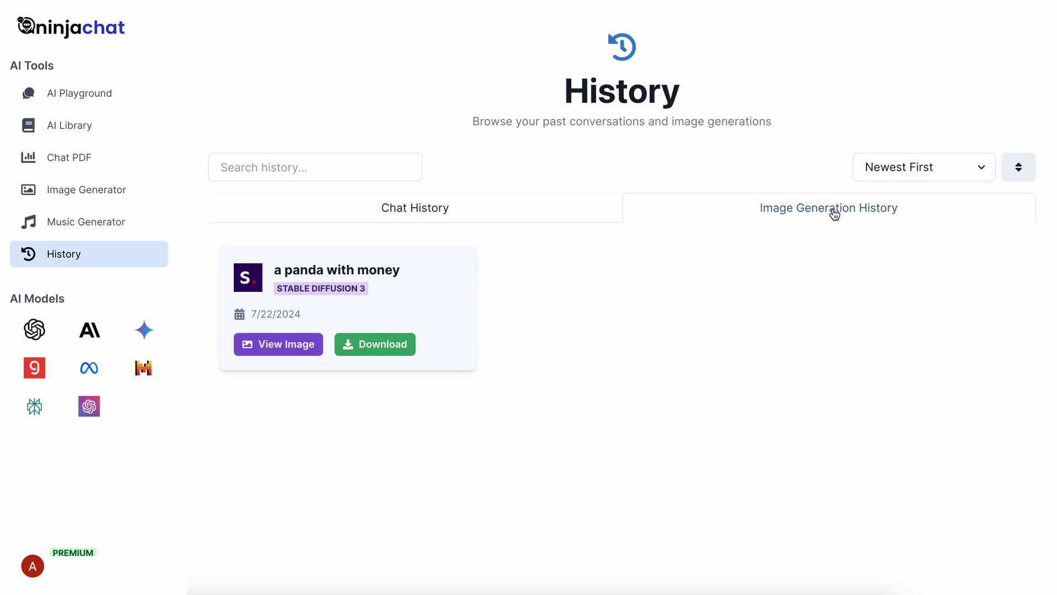
Ask Perplexity AI 'Whats new tech news?' in a new chat.
click(36, 408)
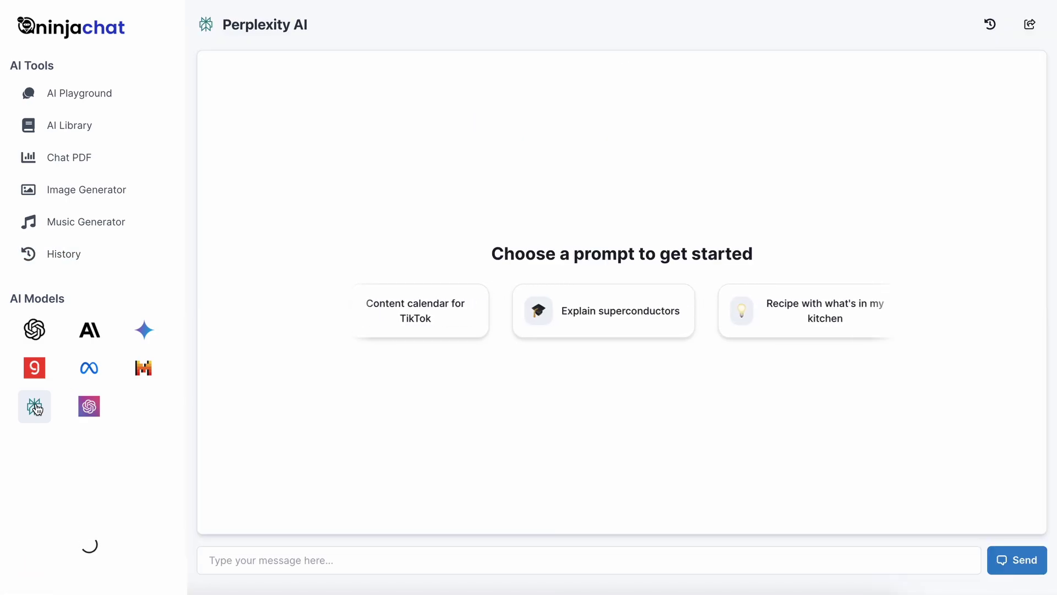
click(332, 558)
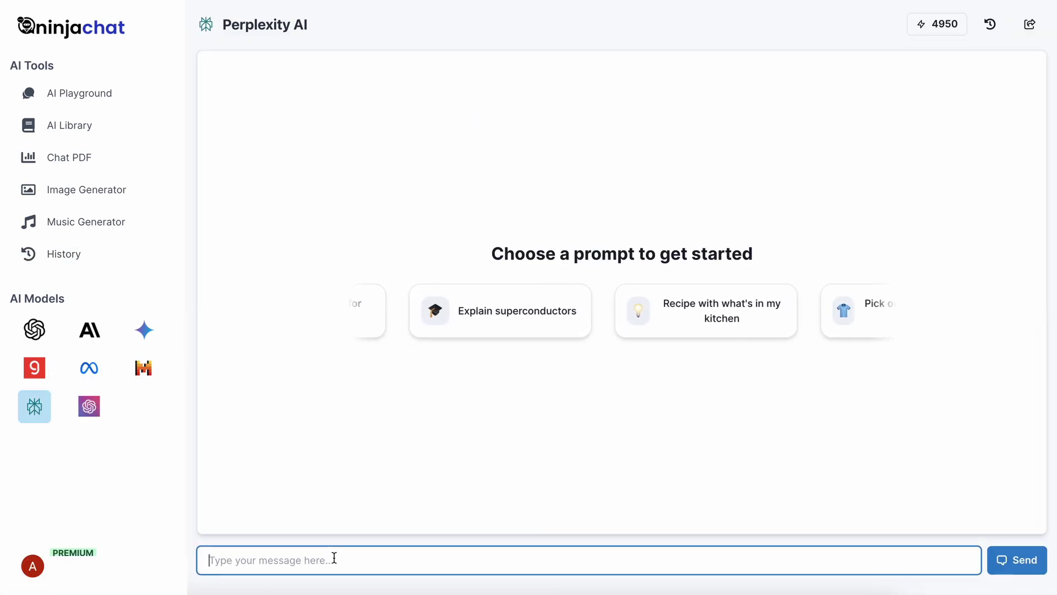
text(Whats new tech )
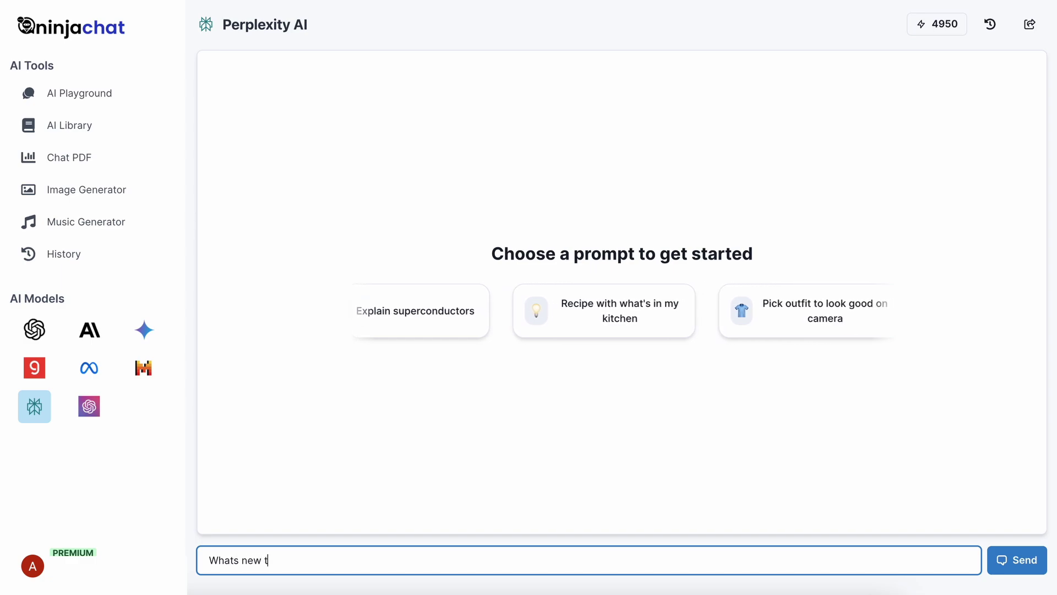
text(news?)
key(Return)
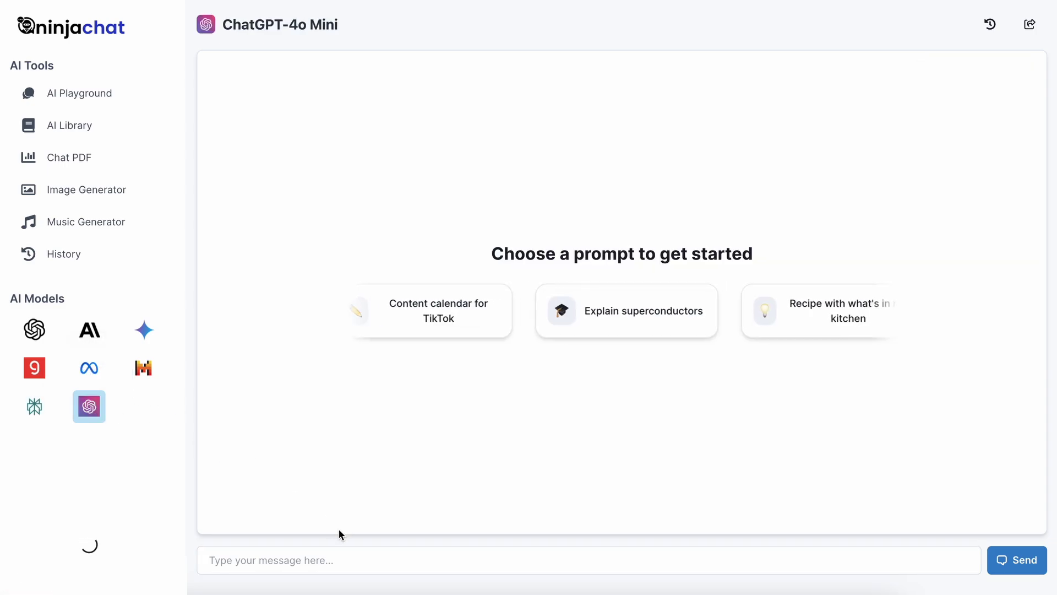
Enter 'What's Data Science?' in the ChatGPT-4o Mini message box and send it.
click(359, 557)
text(What's )
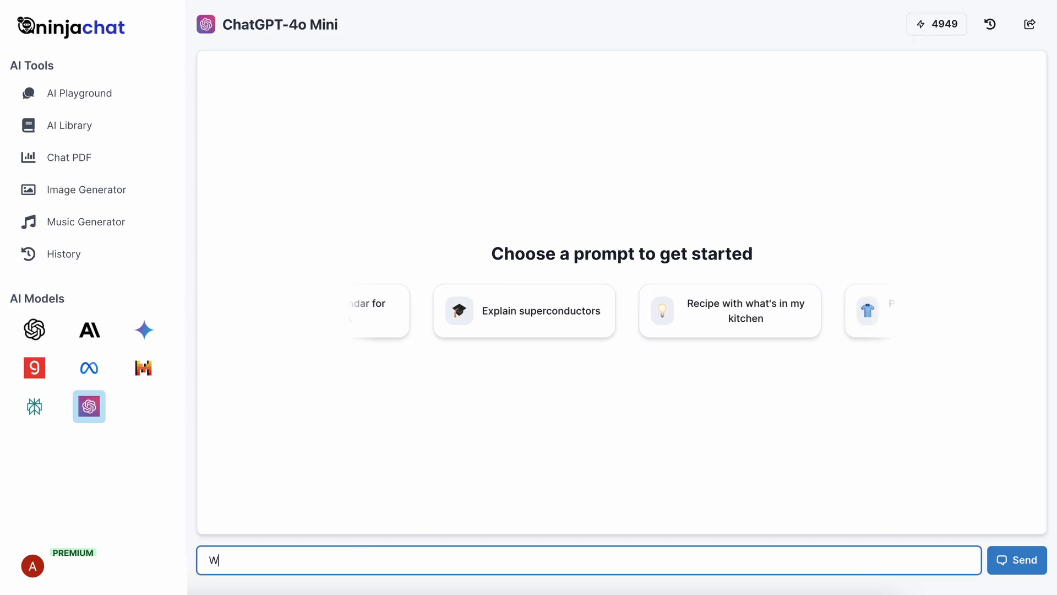
text(Data Science?)
key(Return)
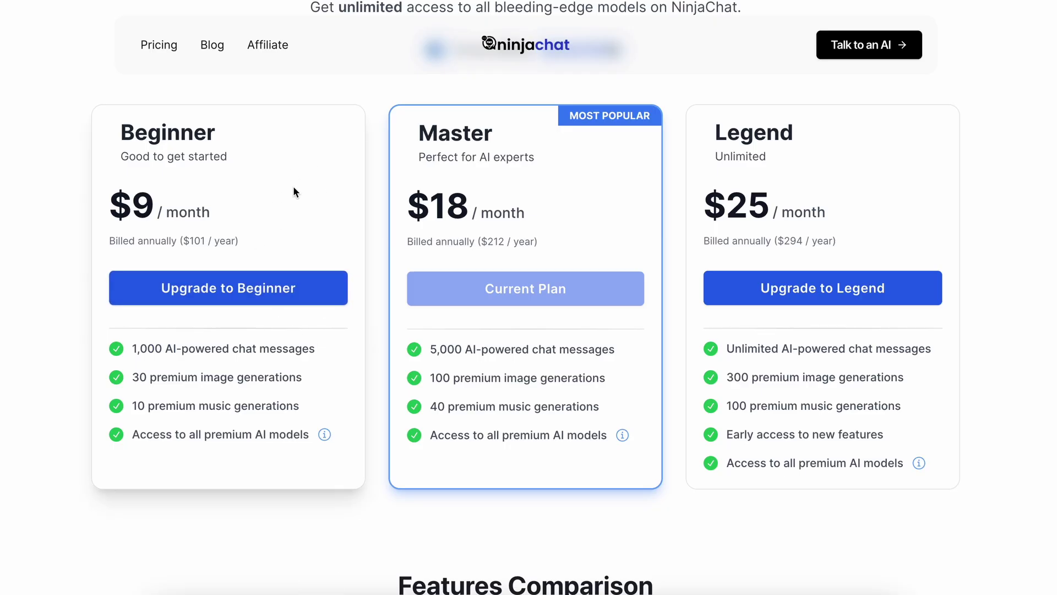
Scroll through the Beginner, Master and Legend plan cards, then back up to the 'Become an AI Expert' heading.
scroll(293, 186, up, 1)
scroll(229, 217, down, 1)
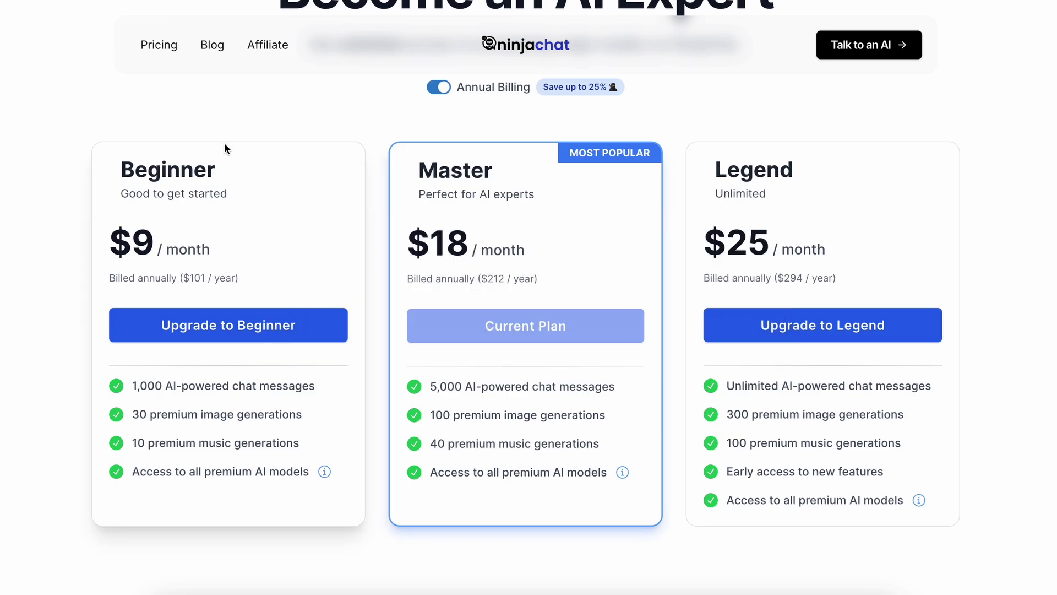
scroll(176, 111, up, 3)
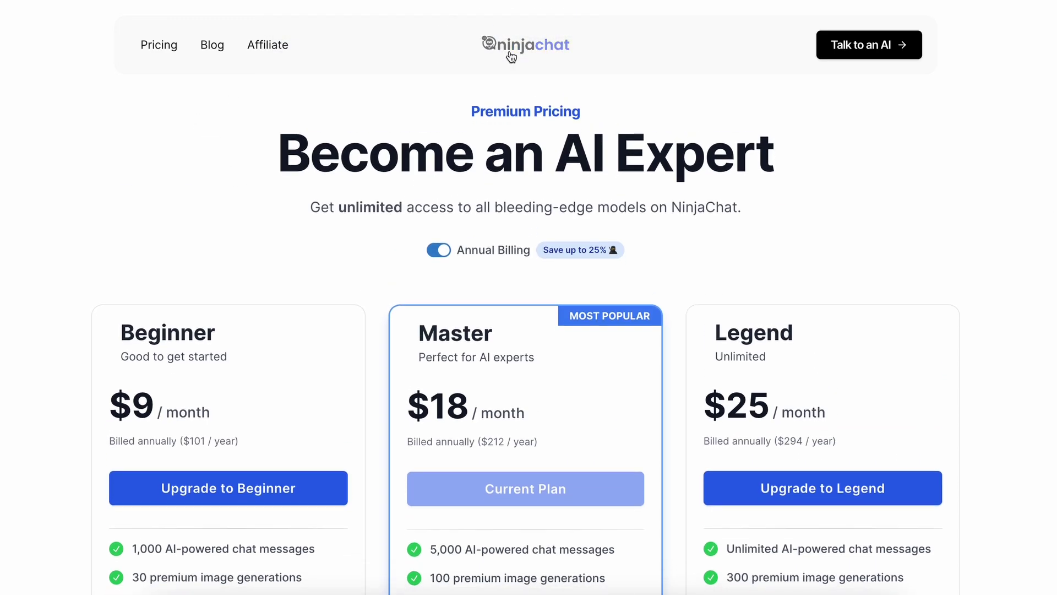
Return to the NinjaChat homepage via the logo and scroll down to the FAQ section.
click(506, 70)
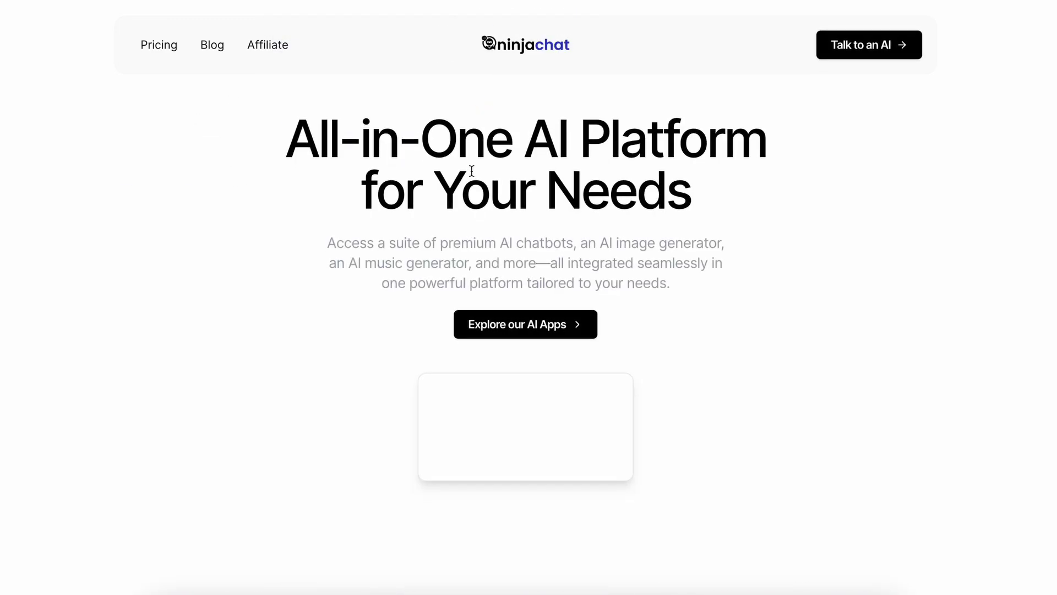
scroll(155, 270, down, 3)
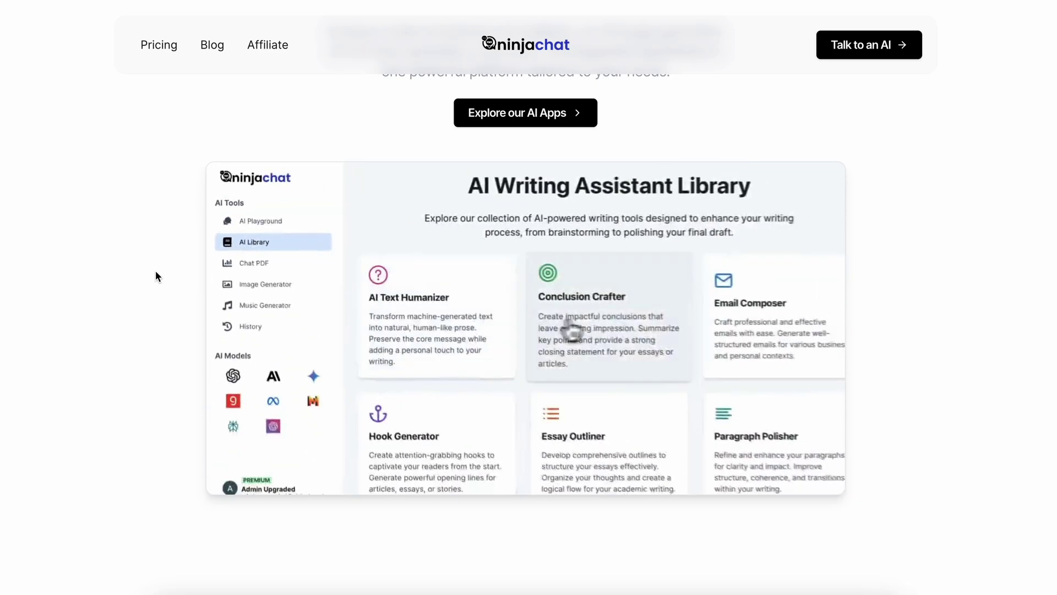
scroll(155, 270, down, 7)
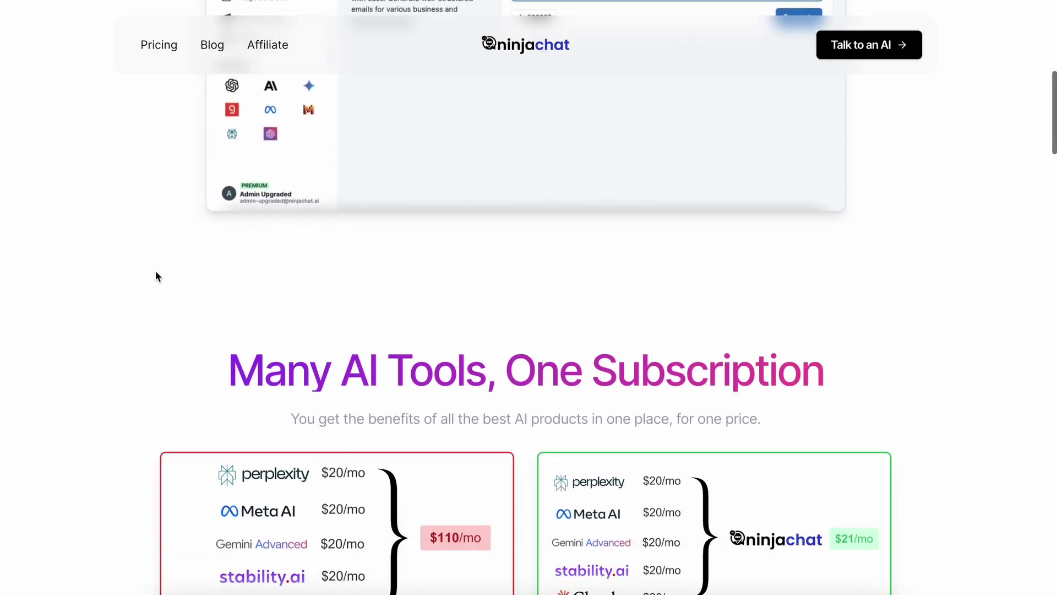
scroll(156, 275, down, 13)
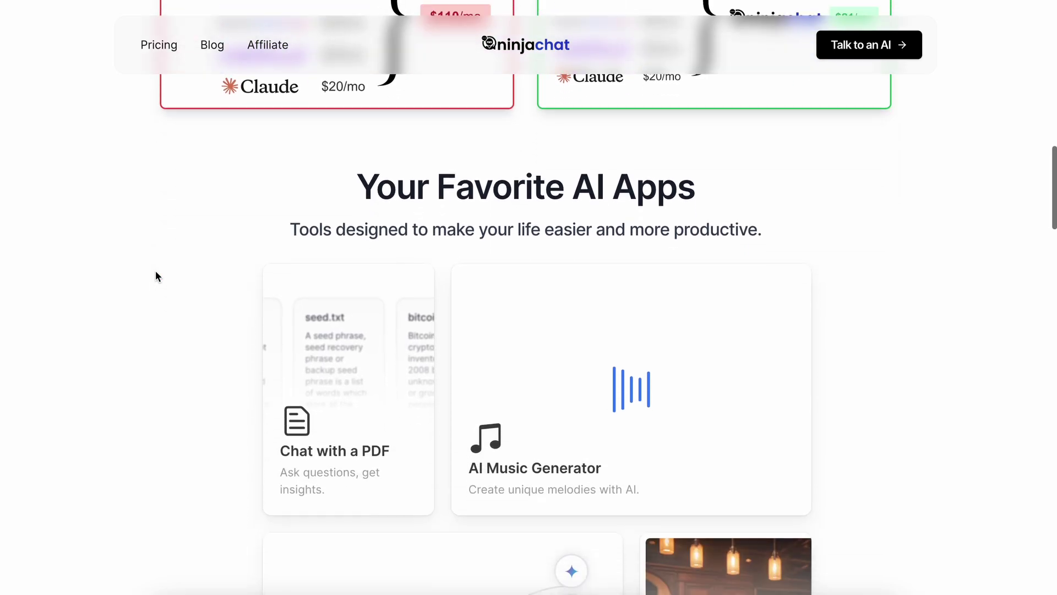
scroll(156, 274, down, 10)
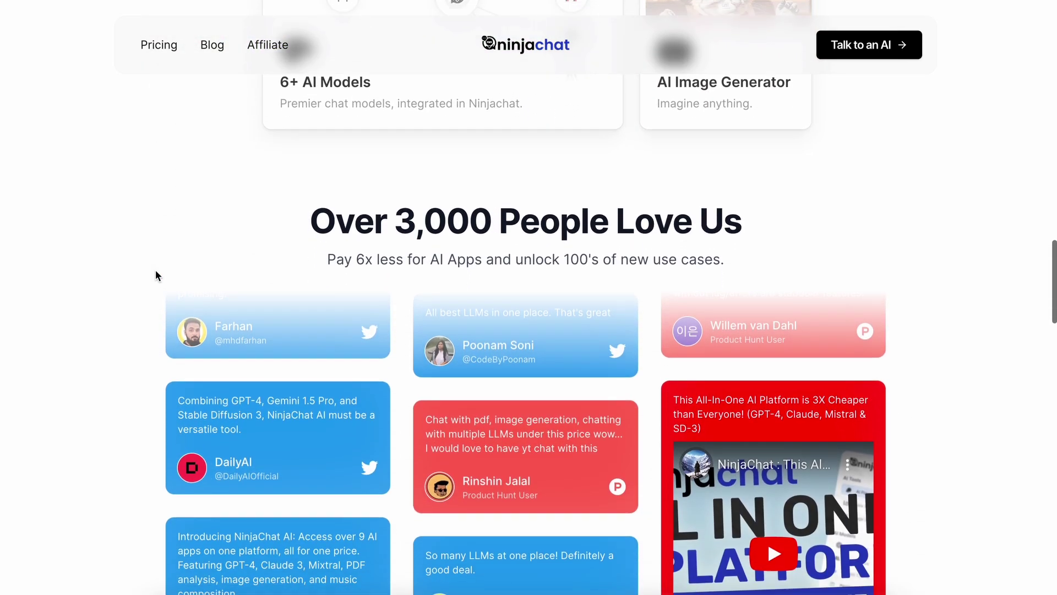
scroll(155, 270, down, 7)
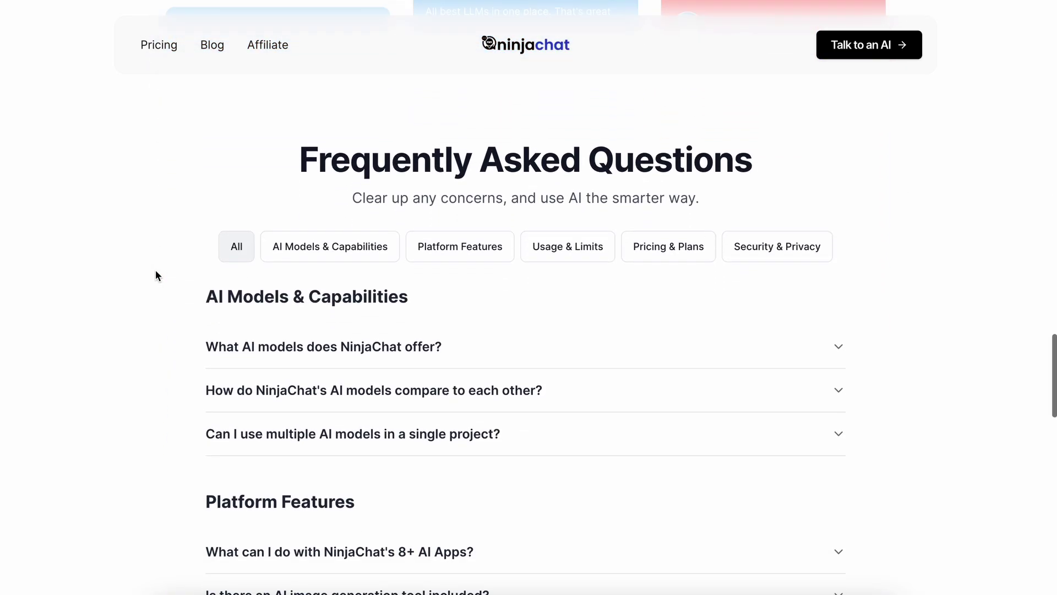
Expand and collapse the FAQ answers on offered AI models, model comparison and using multiple models.
click(228, 219)
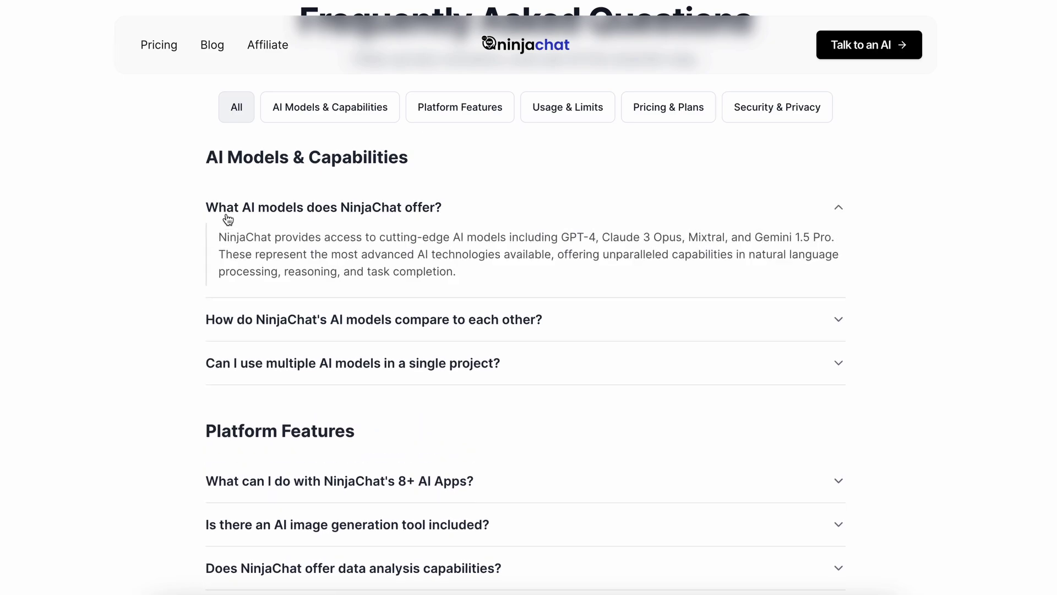
click(229, 219)
click(238, 254)
click(241, 255)
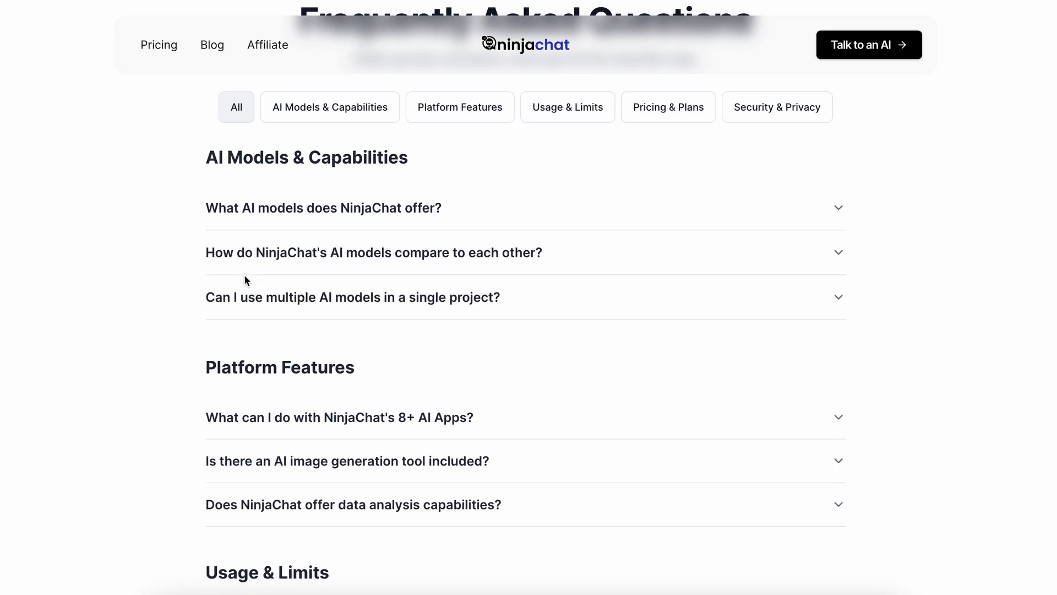
click(249, 295)
click(251, 295)
Expand and collapse the 8+ AI Apps, image generation and data analysis answers, then scroll to the footer.
scroll(252, 295, down, 3)
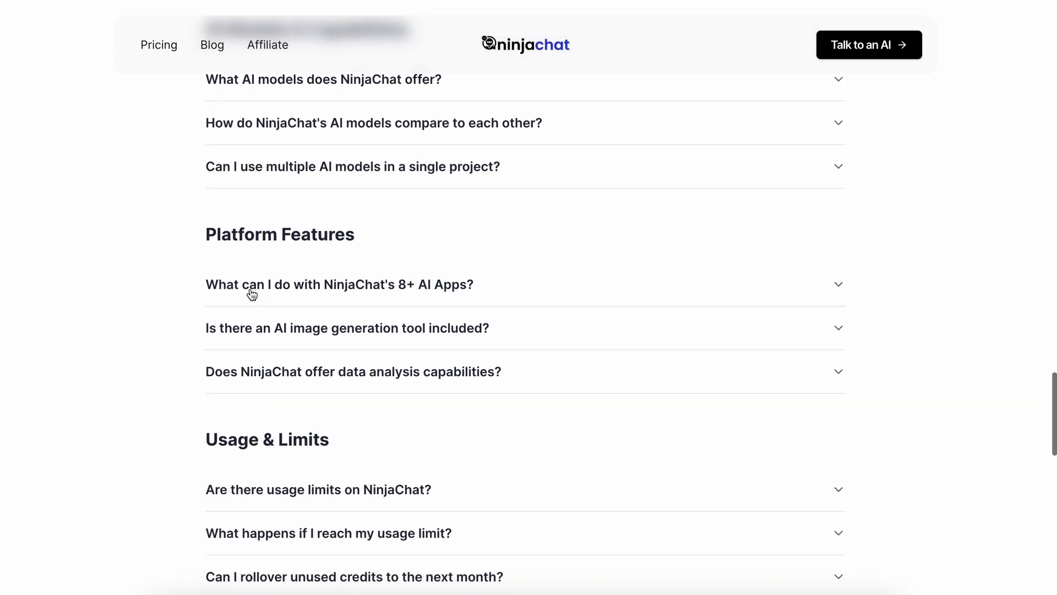
click(251, 293)
click(252, 293)
scroll(252, 294, down, 2)
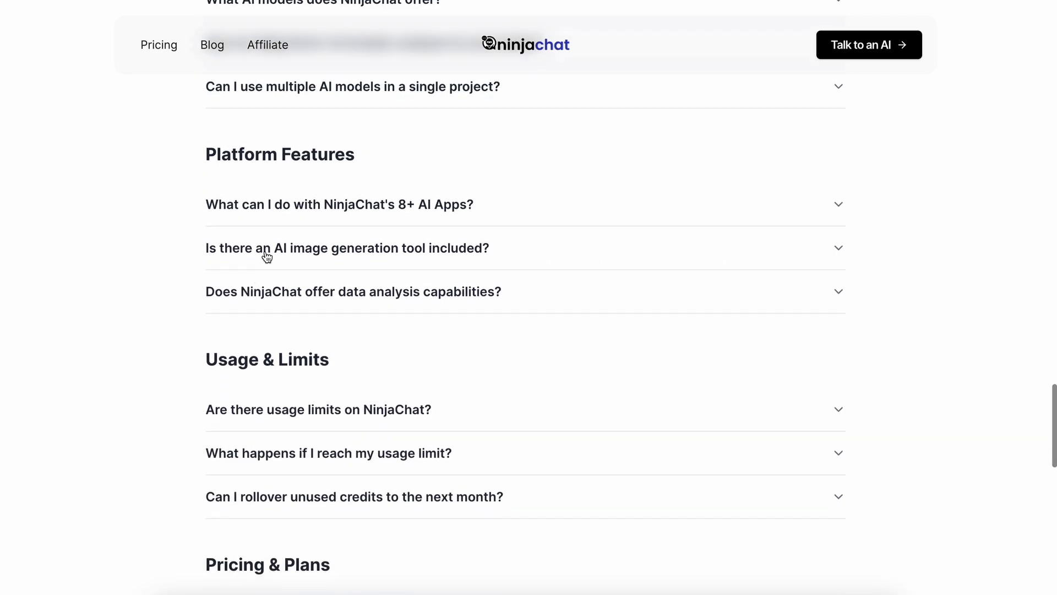
click(238, 249)
click(237, 249)
scroll(265, 252, down, 1)
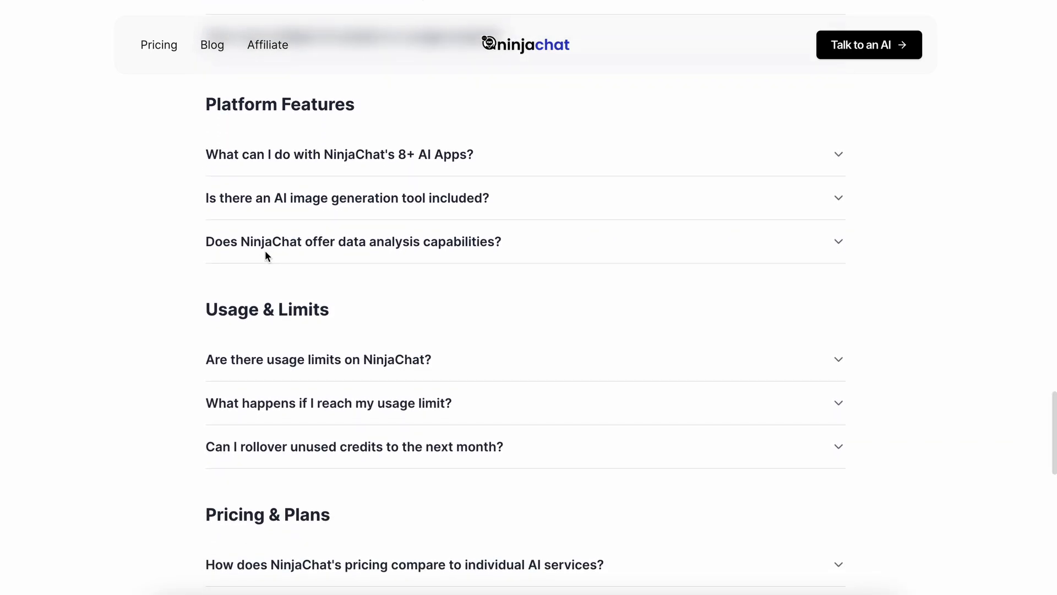
click(274, 241)
click(273, 241)
scroll(274, 241, down, 12)
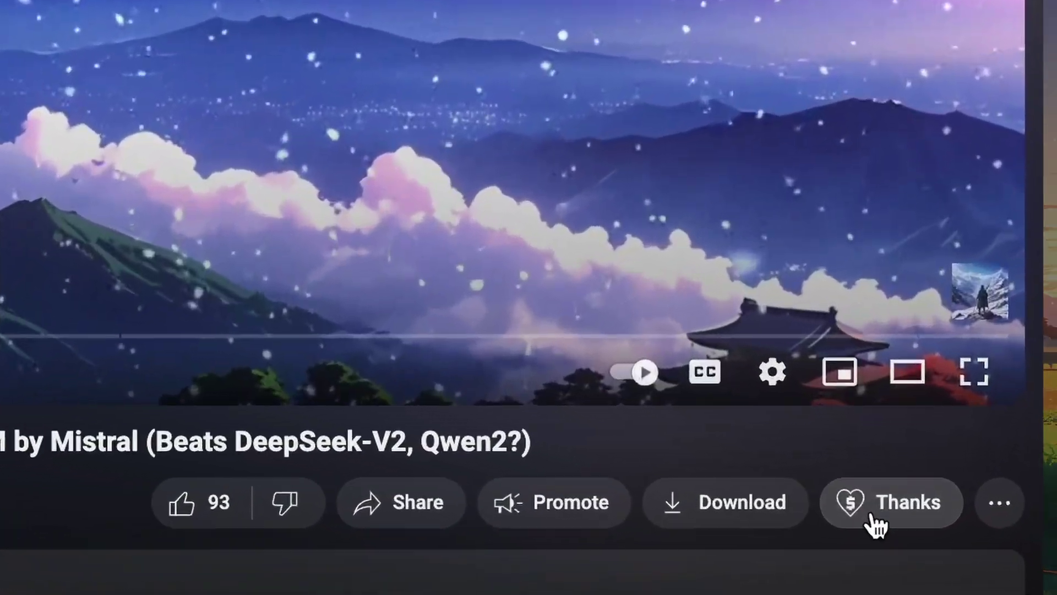
Open Super Thanks for the video and drag the amount slider up to $500.00.
click(878, 545)
drag(201, 362, 814, 364)
drag(898, 363, 904, 364)
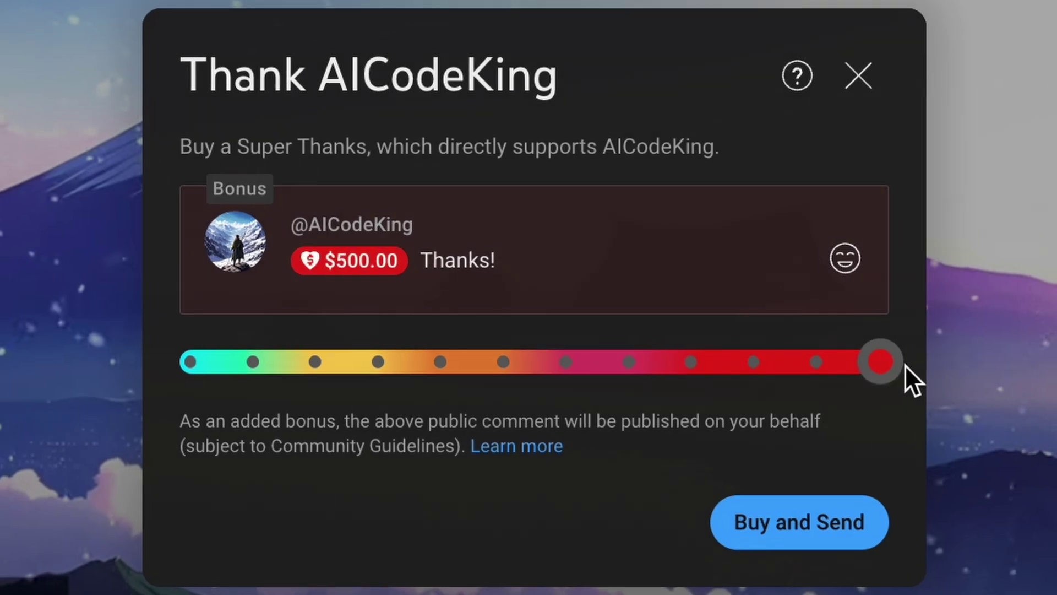